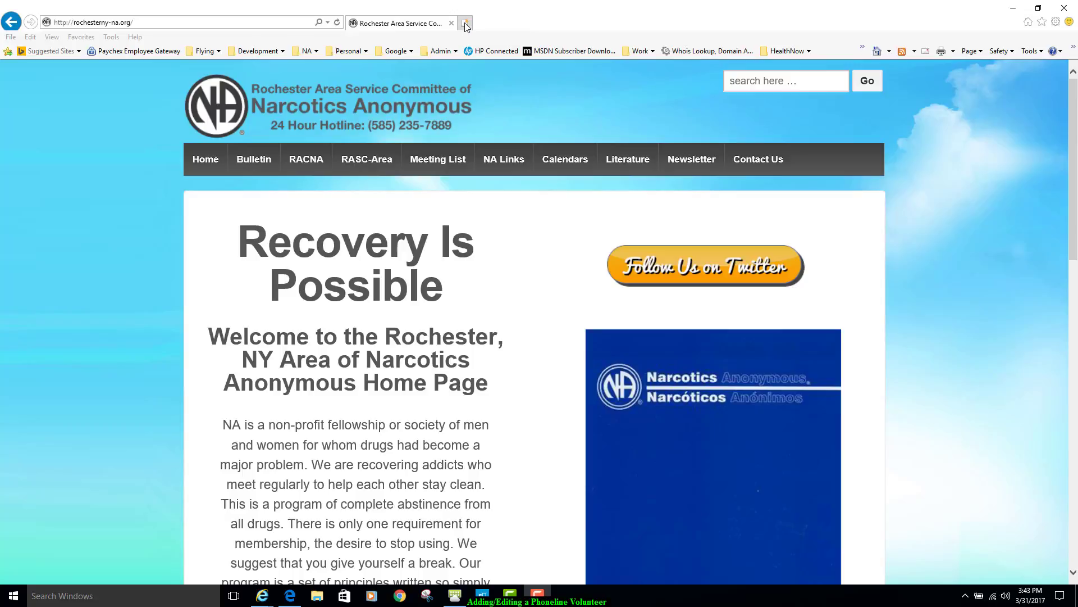
# - Open freedomvoice.com in a new browser tab and go to its WebLink login page
pyautogui.click(465, 24)
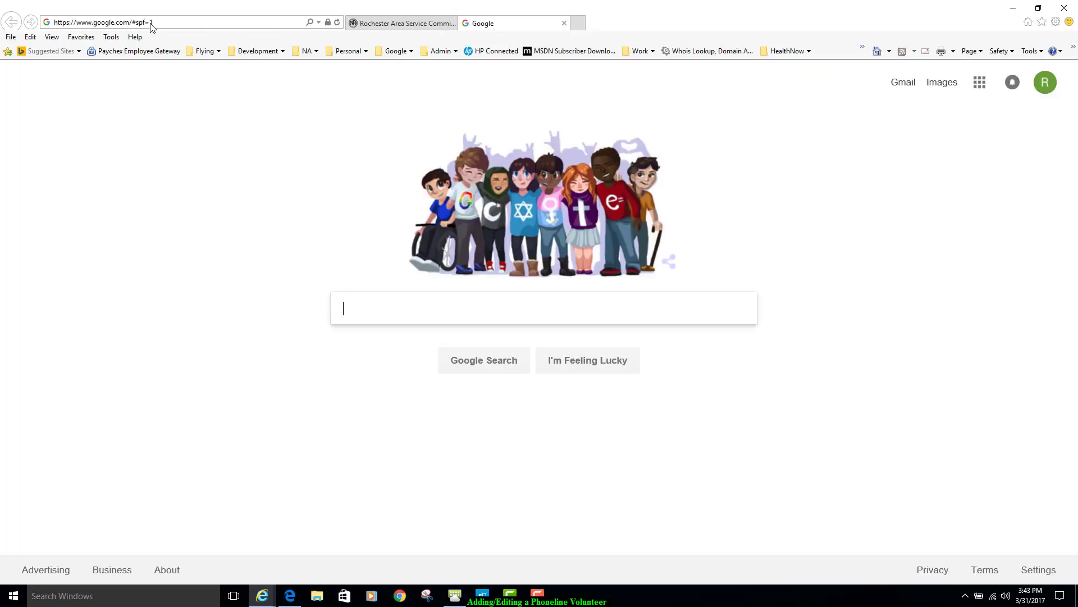
pyautogui.click(164, 23)
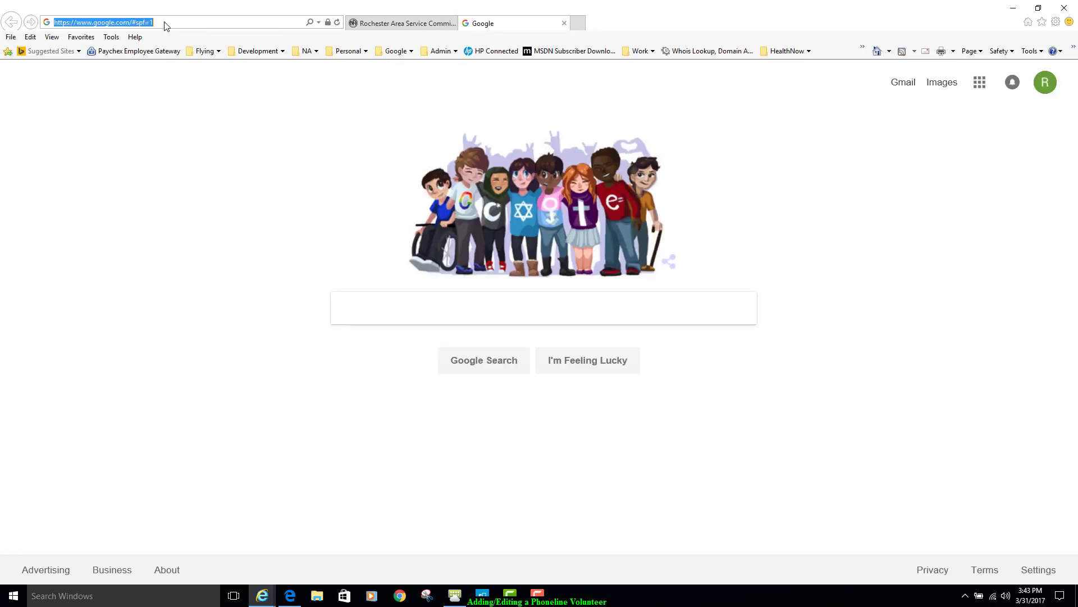
pyautogui.write('freedomvoice.com/')
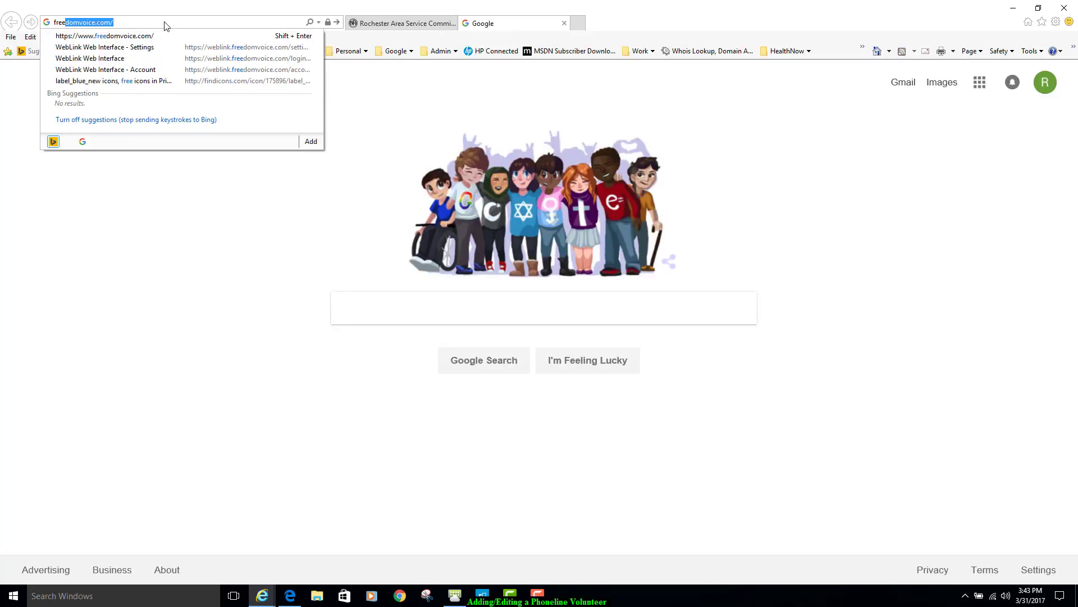
pyautogui.press('Return')
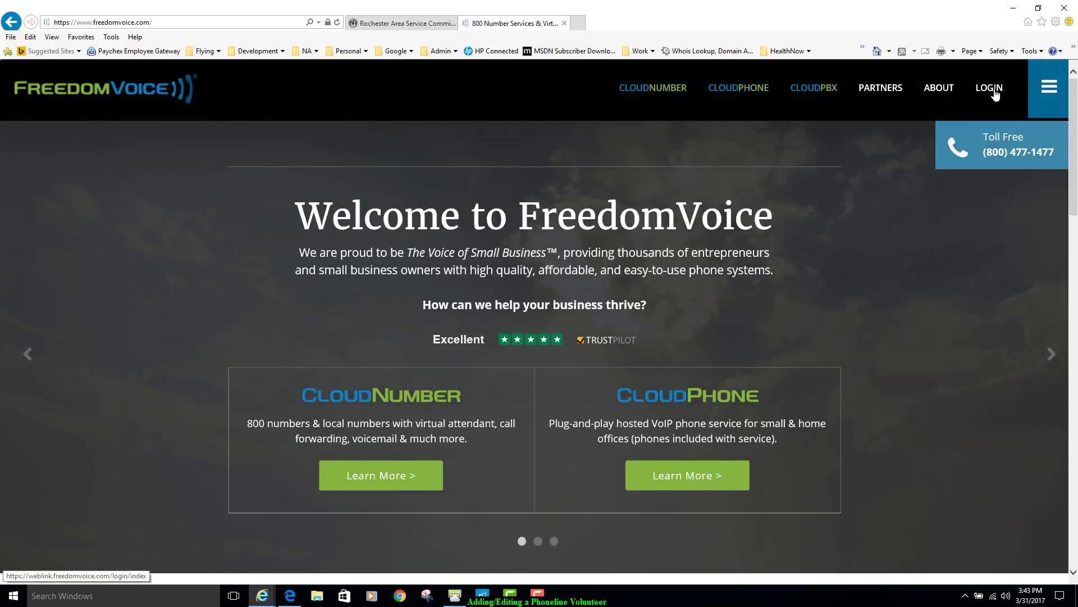
pyautogui.click(993, 89)
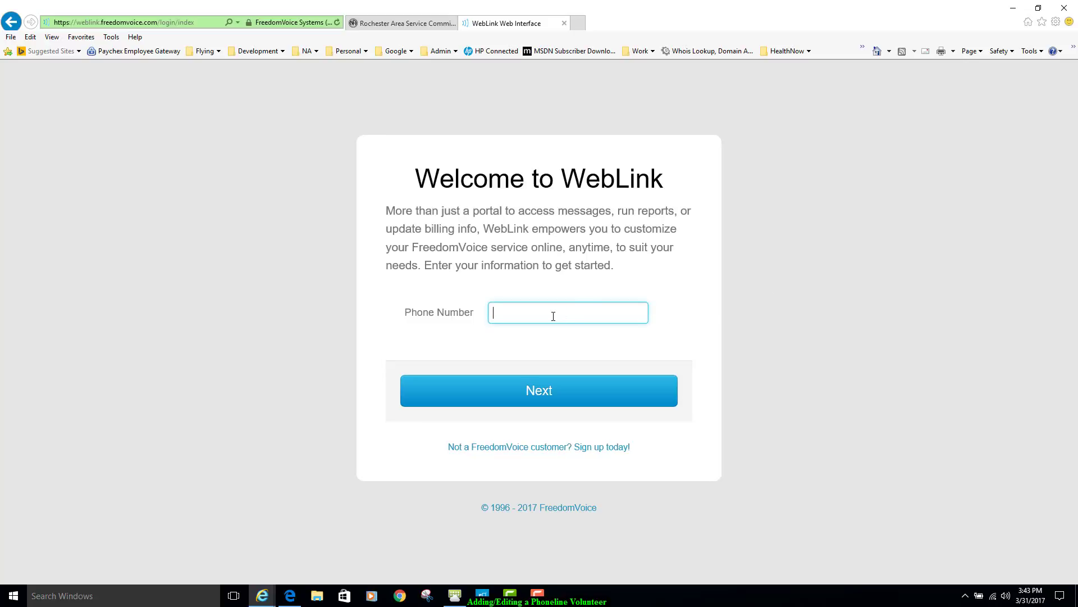
# - Check the hotline number on the Rochester NA site, enter it as the WebLink login phone number and continue
pyautogui.click(376, 24)
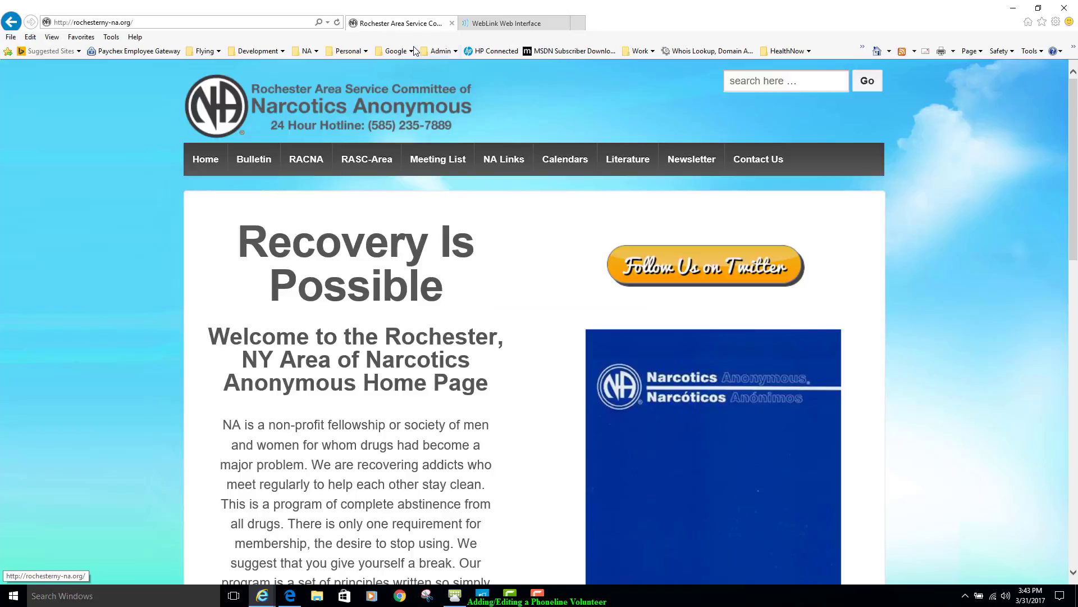
pyautogui.click(503, 25)
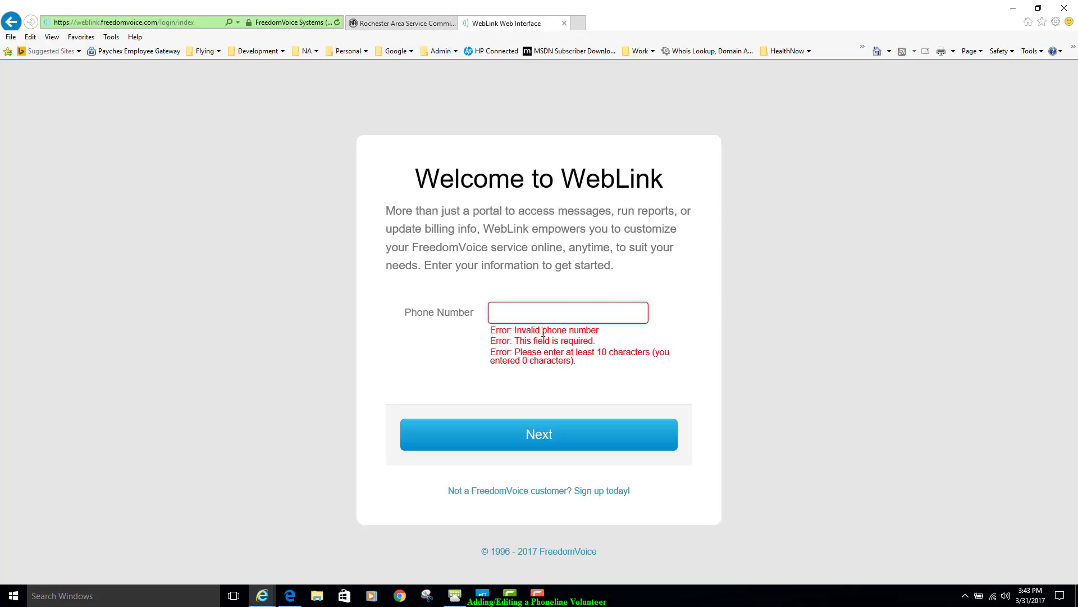
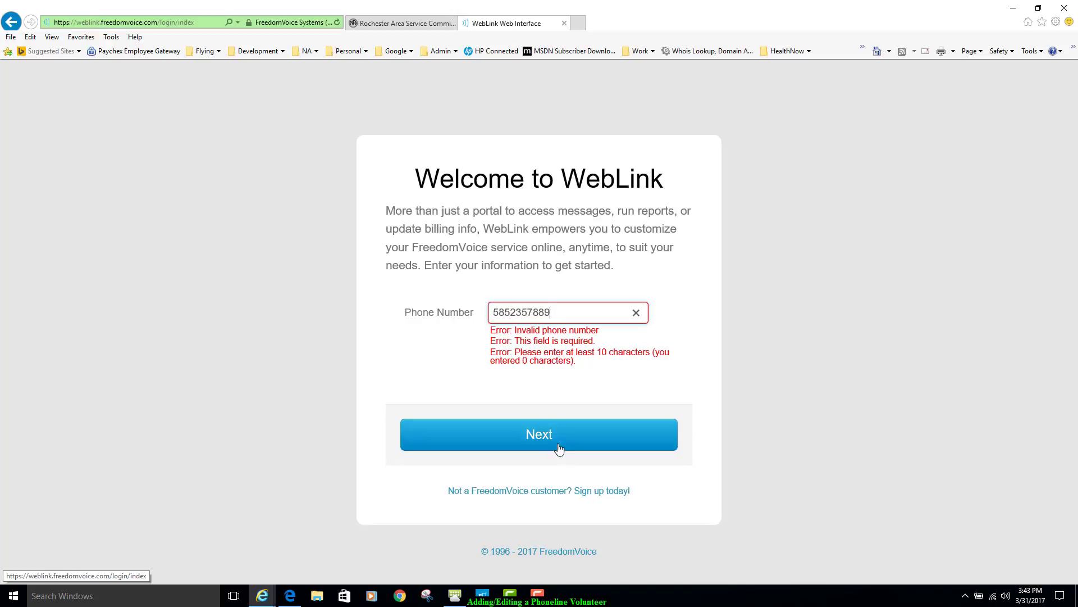
pyautogui.click(547, 436)
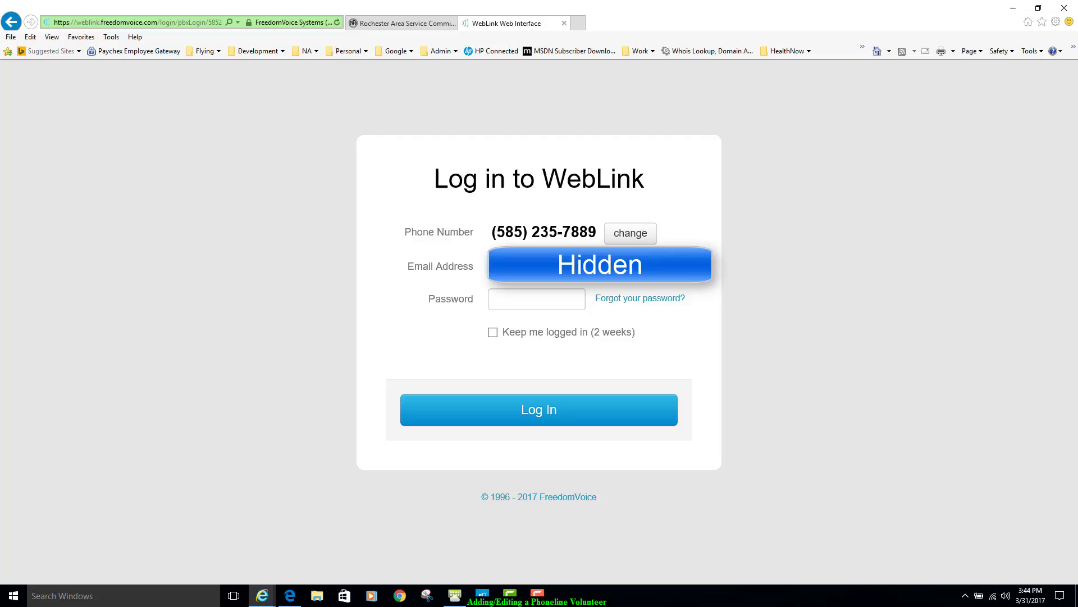
# - Enter the account password and log in to WebLink
pyautogui.press('Tab')
pyautogui.write('•••')
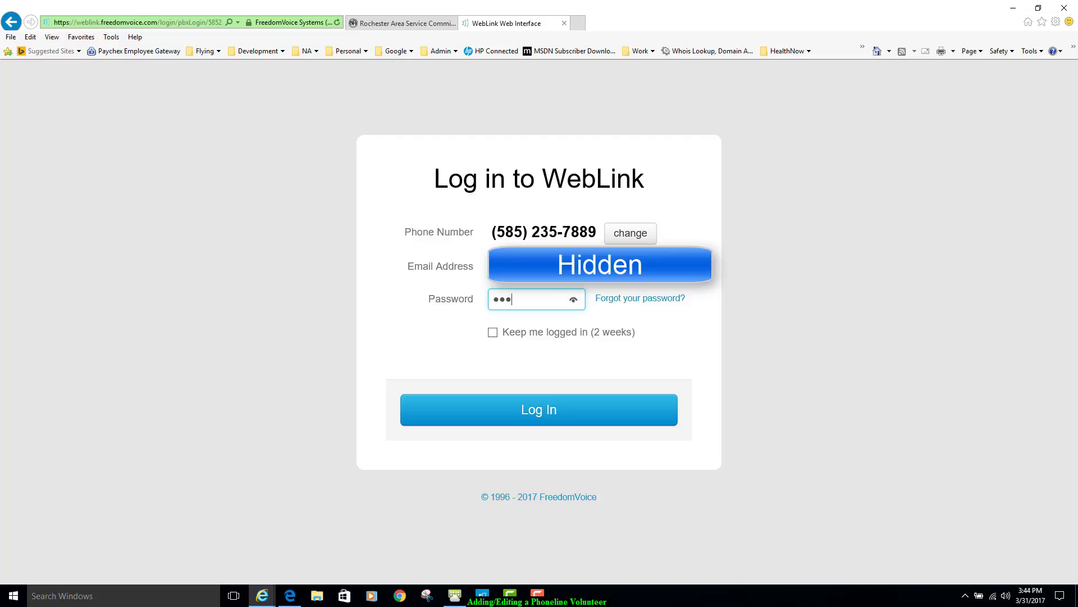
pyautogui.write('•••••••••')
pyautogui.click(573, 418)
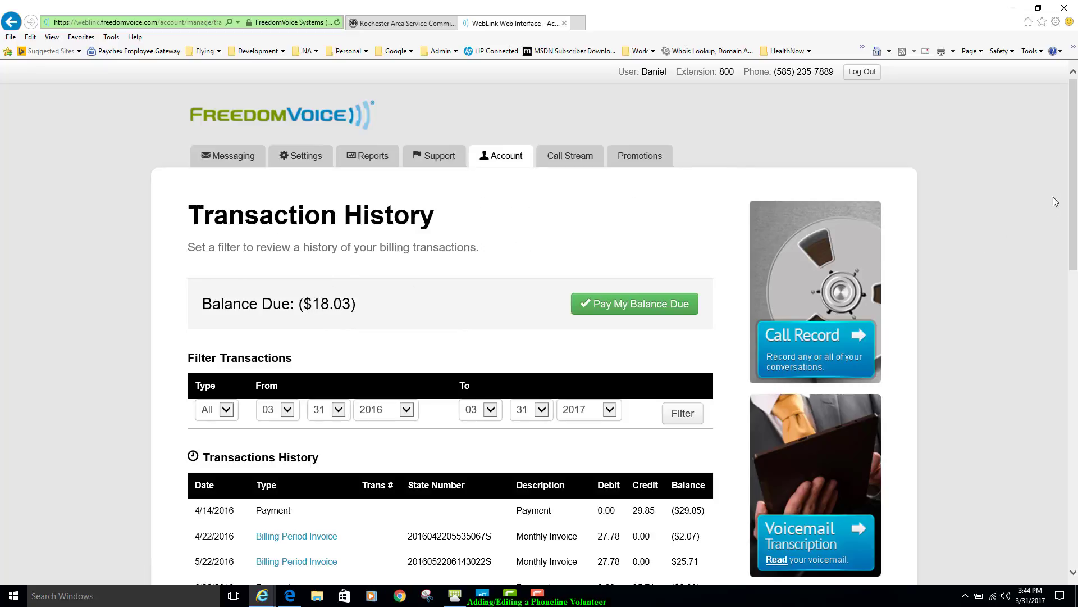
# - View the account's Messages page and its company Users list
pyautogui.moveTo(1072, 177)
pyautogui.mouseDown()
pyautogui.moveTo(1075, 379)
pyautogui.moveTo(1074, 169)
pyautogui.mouseUp()
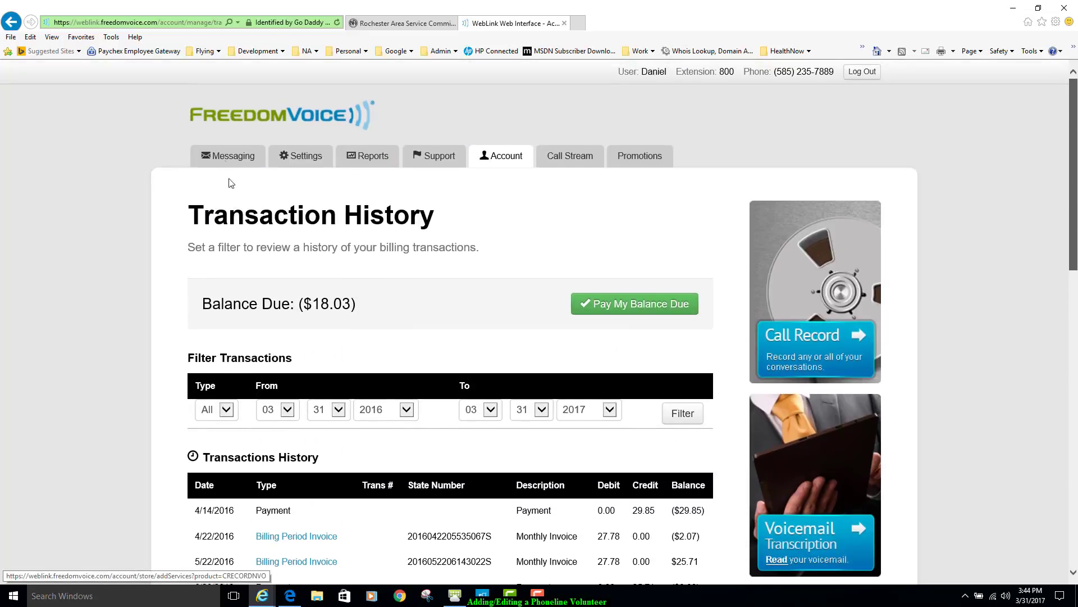
pyautogui.moveTo(220, 161)
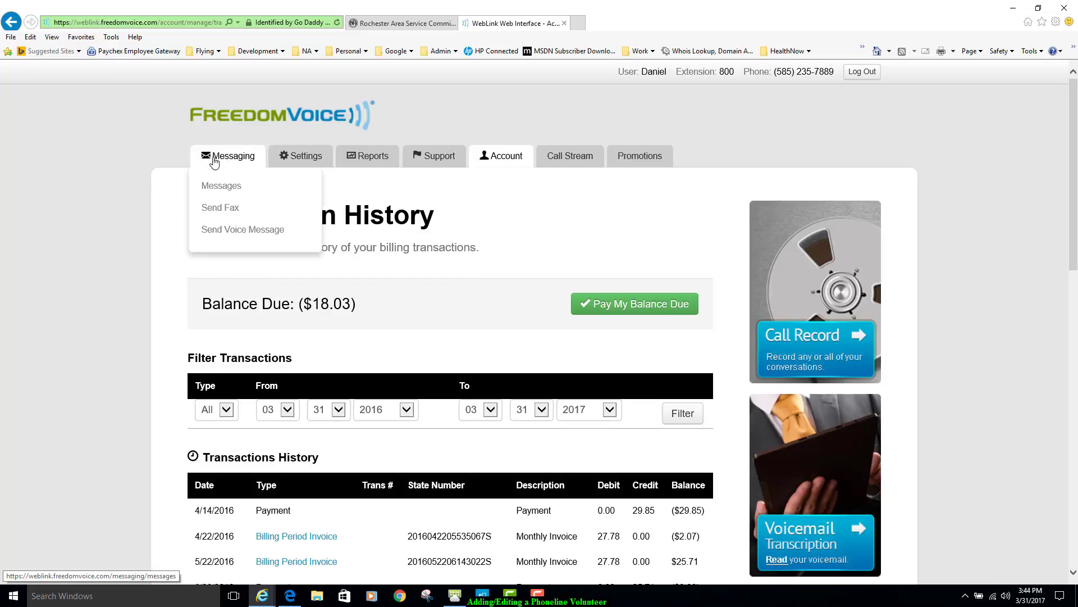
pyautogui.click(219, 186)
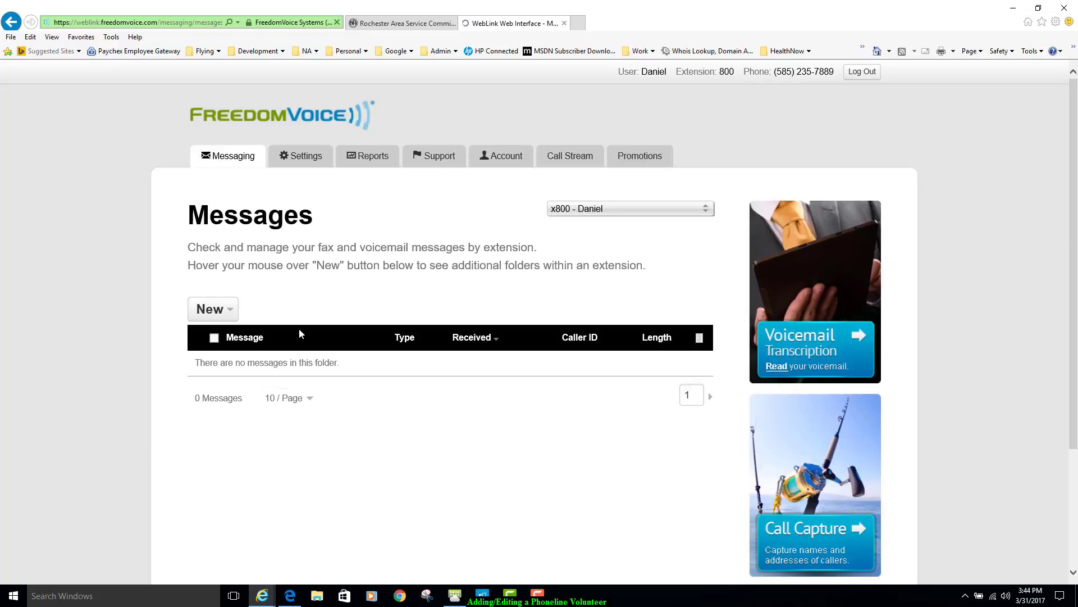
pyautogui.moveTo(294, 151)
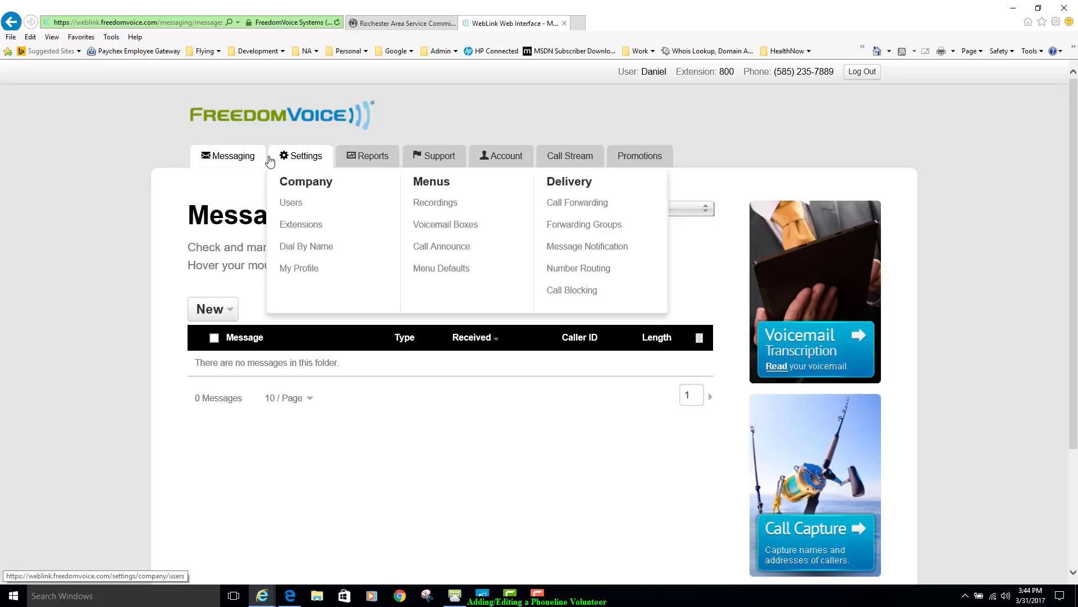
pyautogui.click(306, 160)
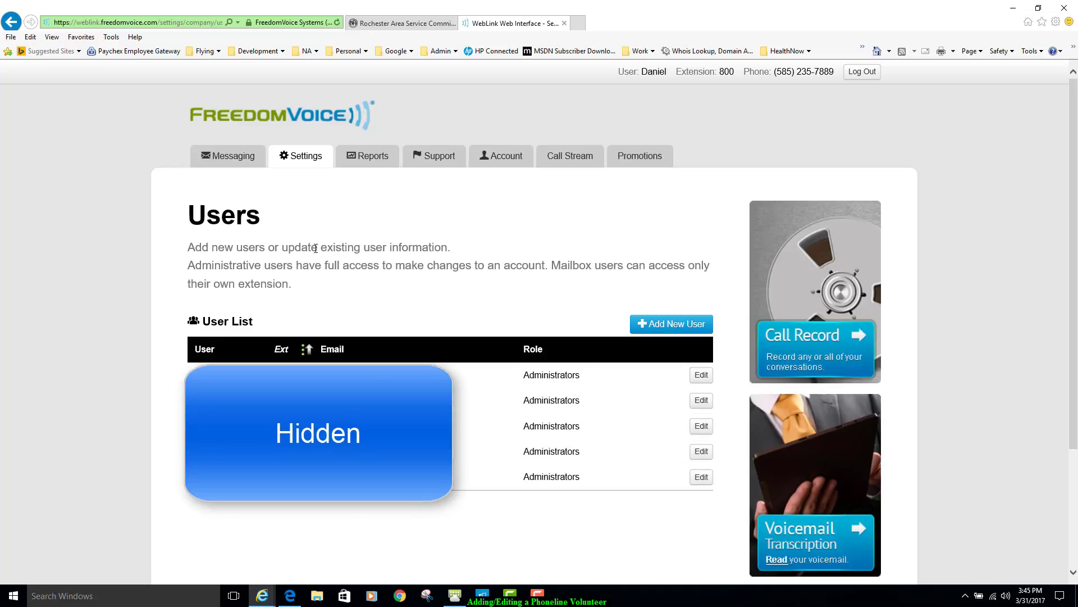
# - Open the Call Details report from the Reports Overview and examine its graph and the available report types
pyautogui.moveTo(366, 162)
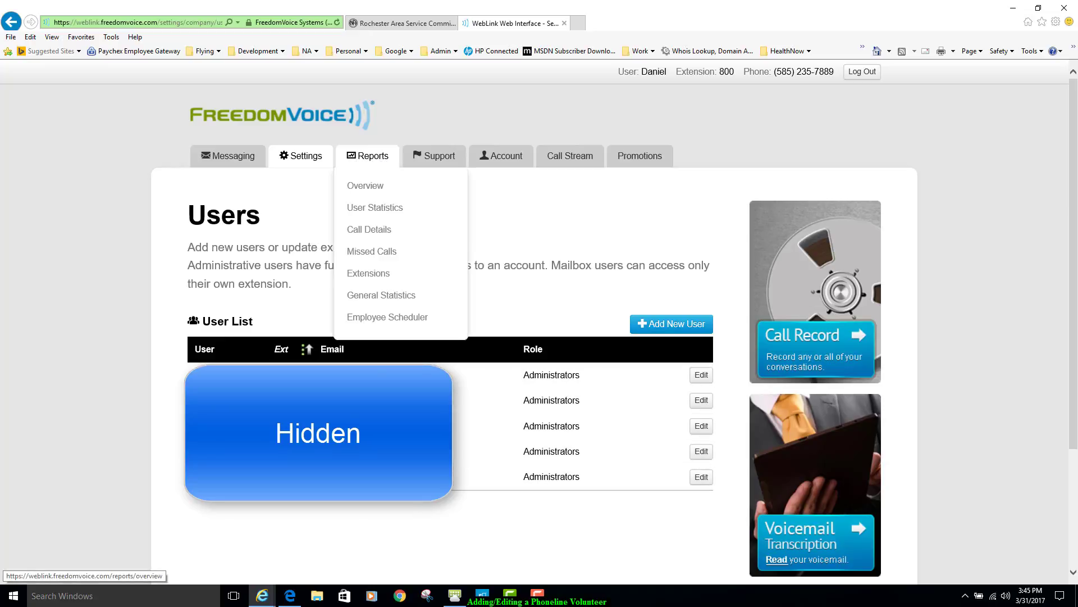
pyautogui.click(365, 160)
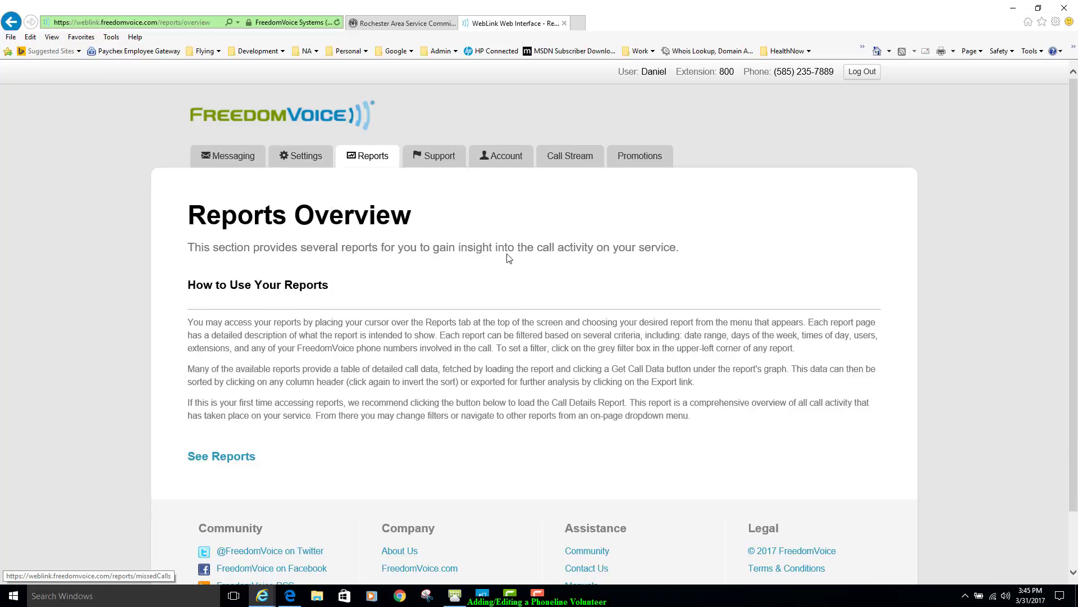
pyautogui.scroll(-2, 509, 257)
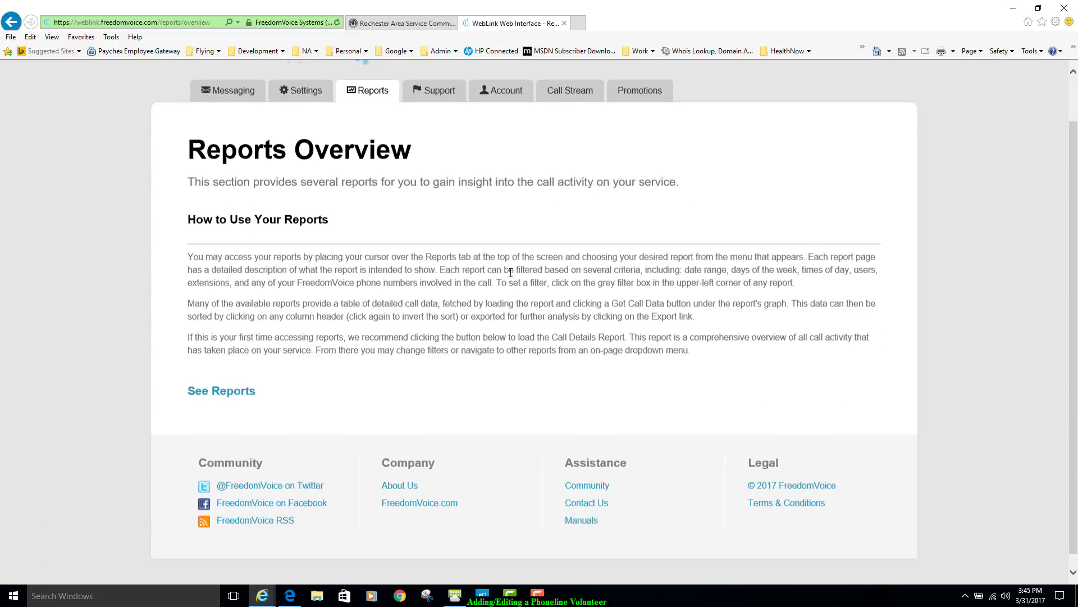
pyautogui.click(221, 392)
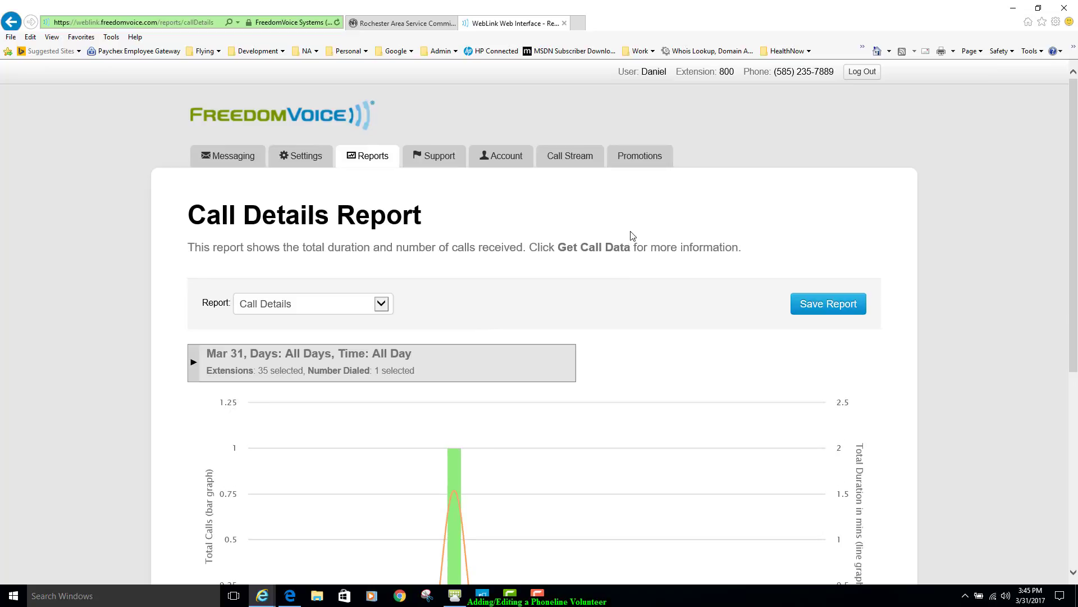
pyautogui.scroll(-4, 636, 230)
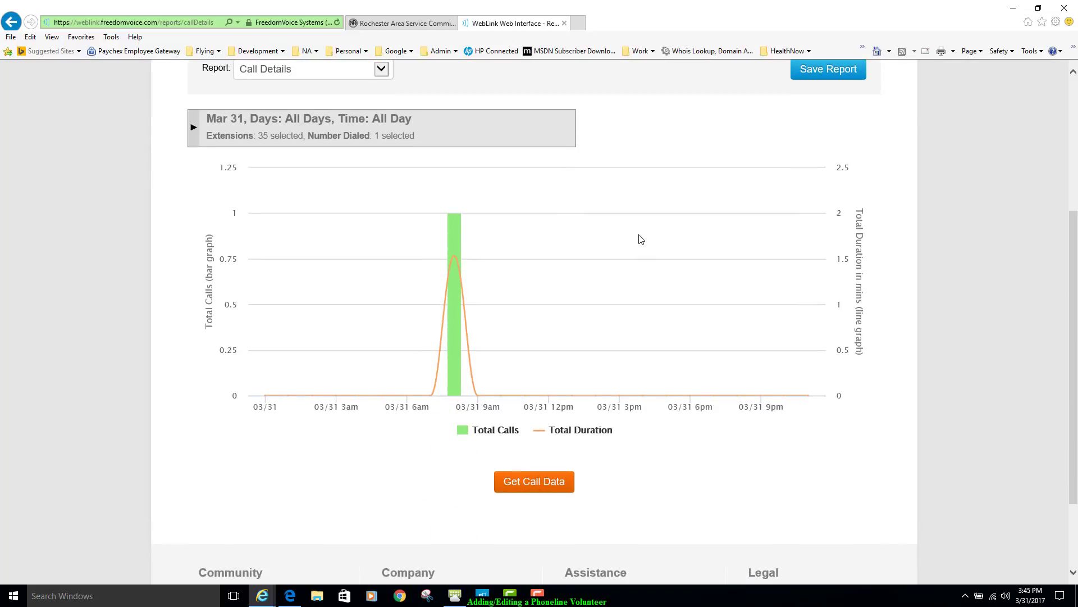
pyautogui.scroll(1, 639, 237)
pyautogui.scroll(-3, 640, 248)
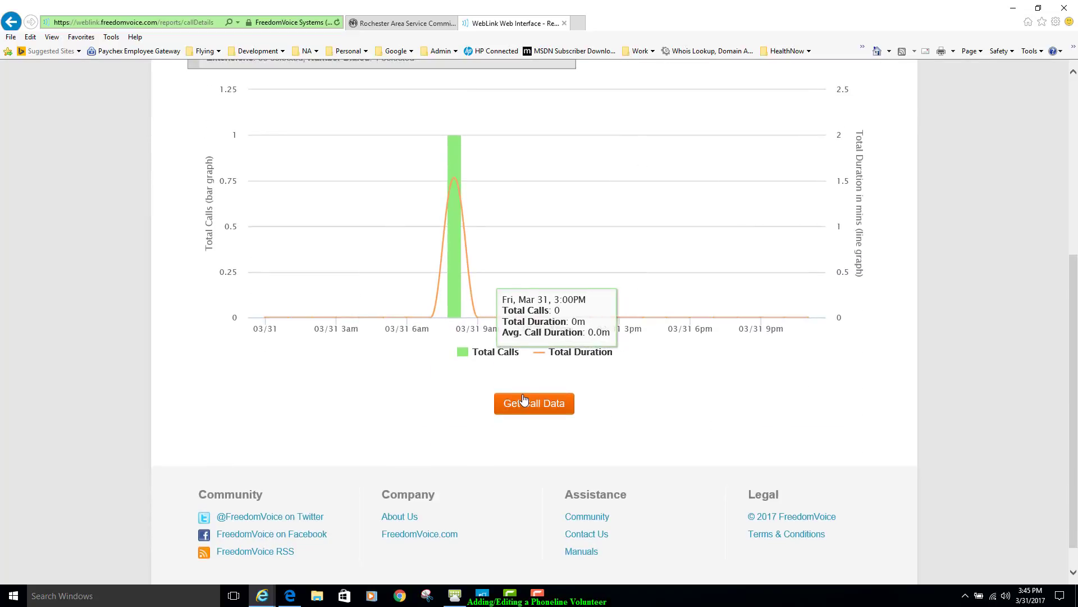
pyautogui.scroll(6, 657, 248)
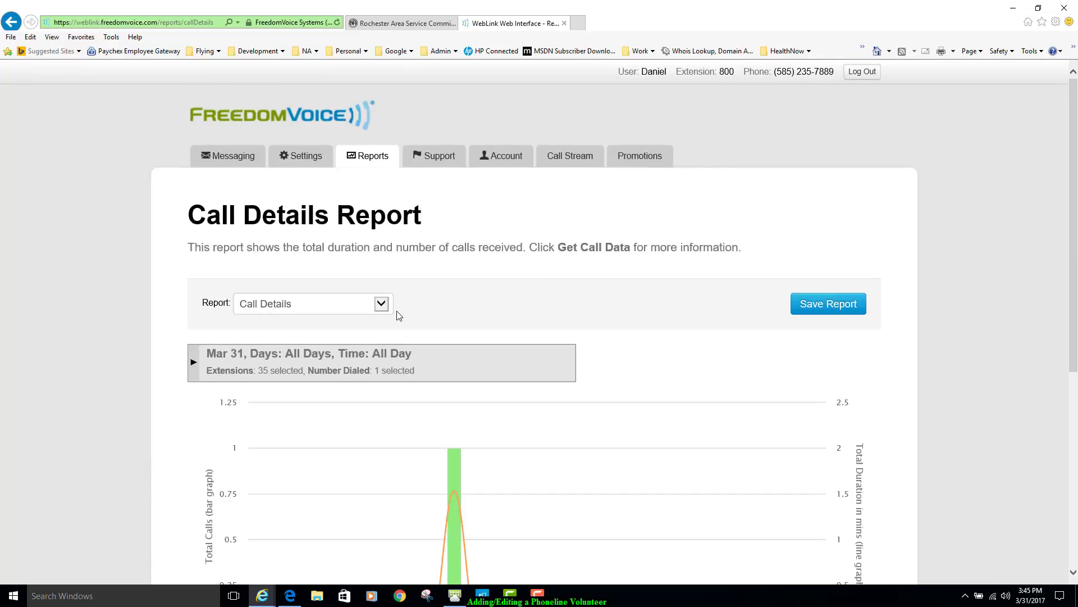
pyautogui.click(380, 306)
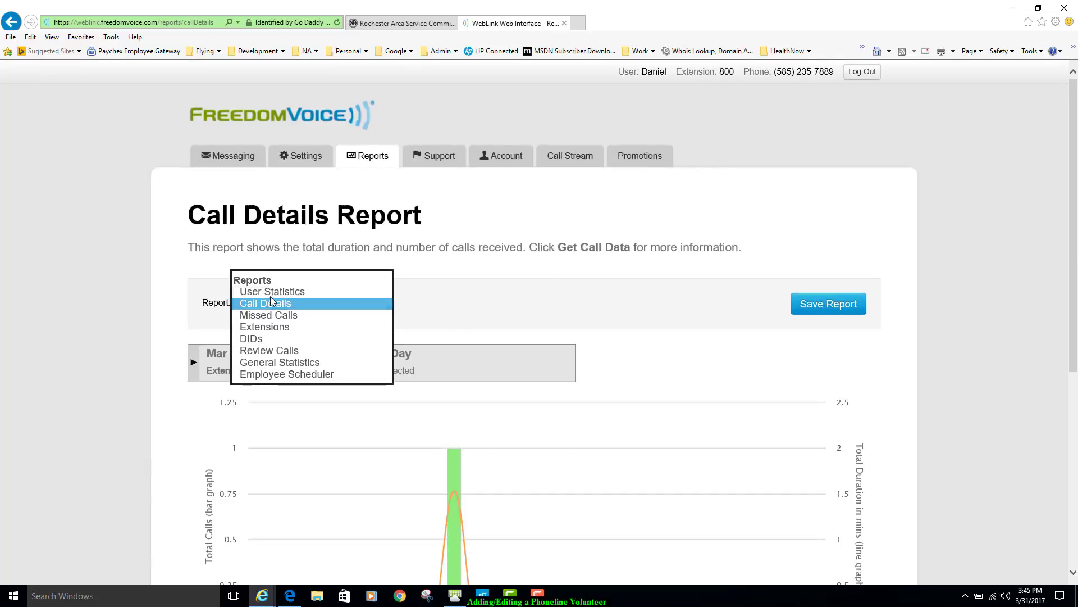
pyautogui.click(533, 213)
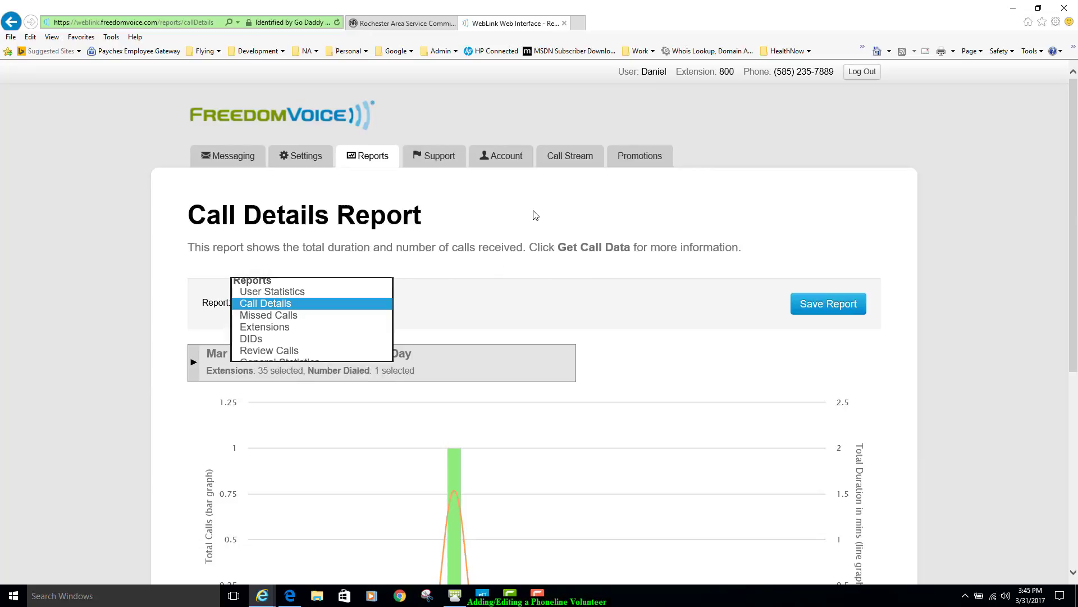
# - View the support contact page and look through the account management options
pyautogui.click(441, 159)
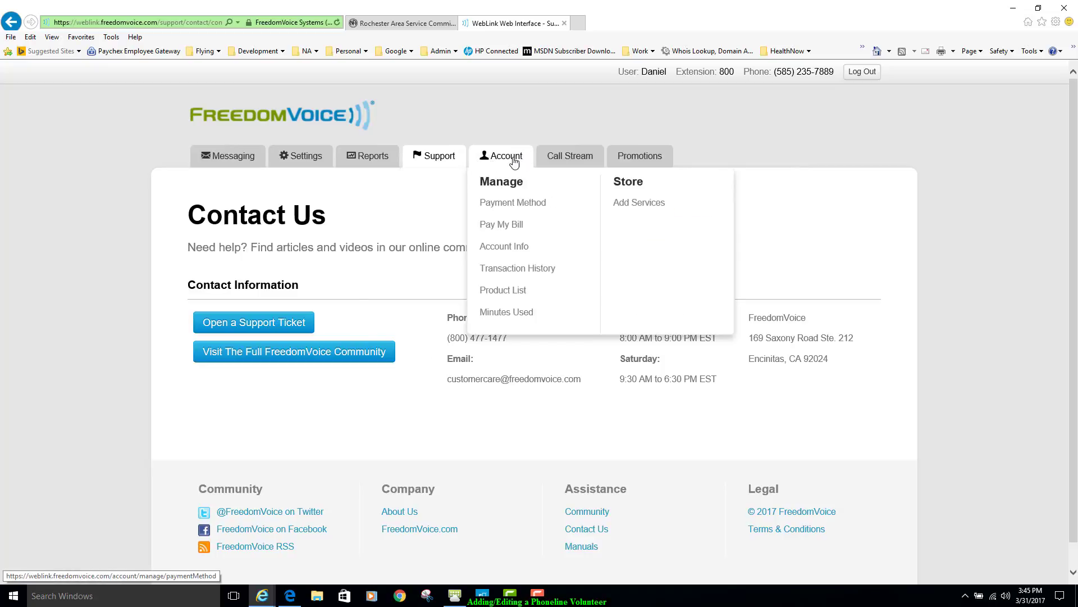
pyautogui.moveTo(495, 161)
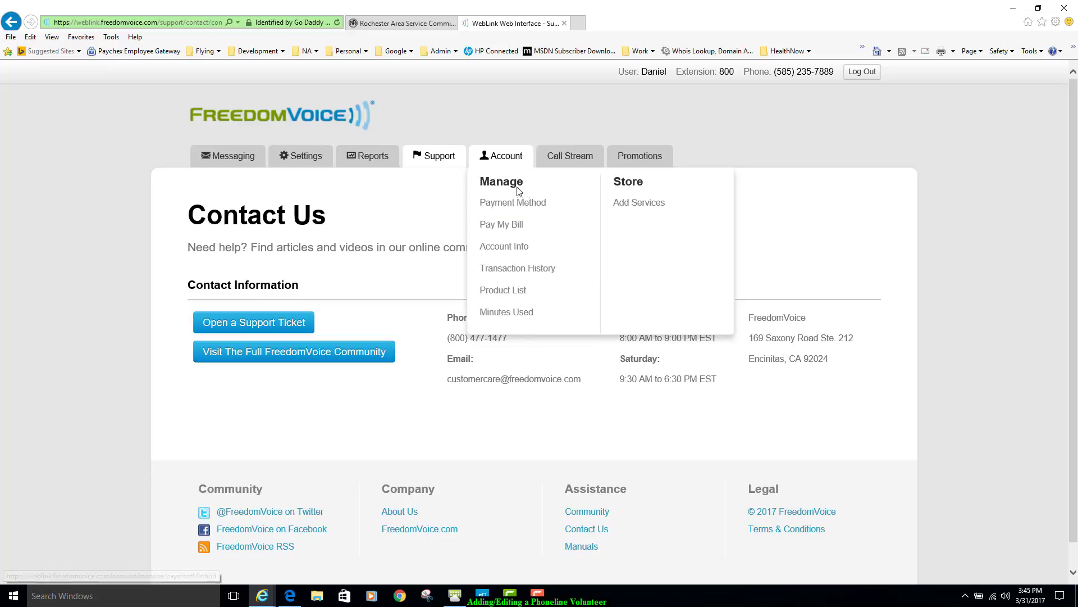
pyautogui.moveTo(563, 160)
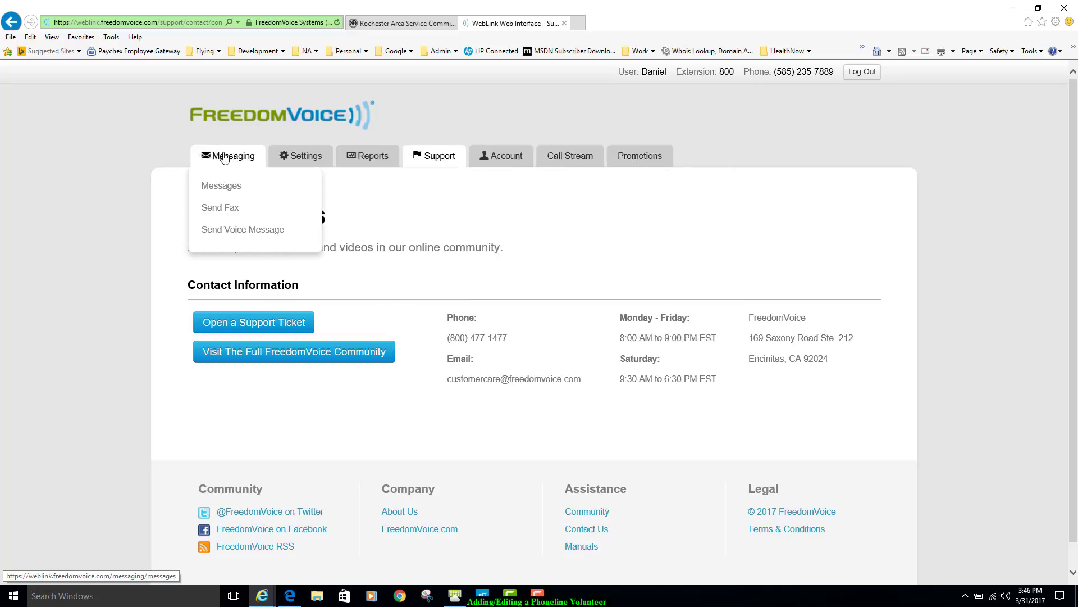
# - Open the Call Forwarding settings for extension x801 - Volunteers and review the general options and call list
pyautogui.moveTo(308, 161)
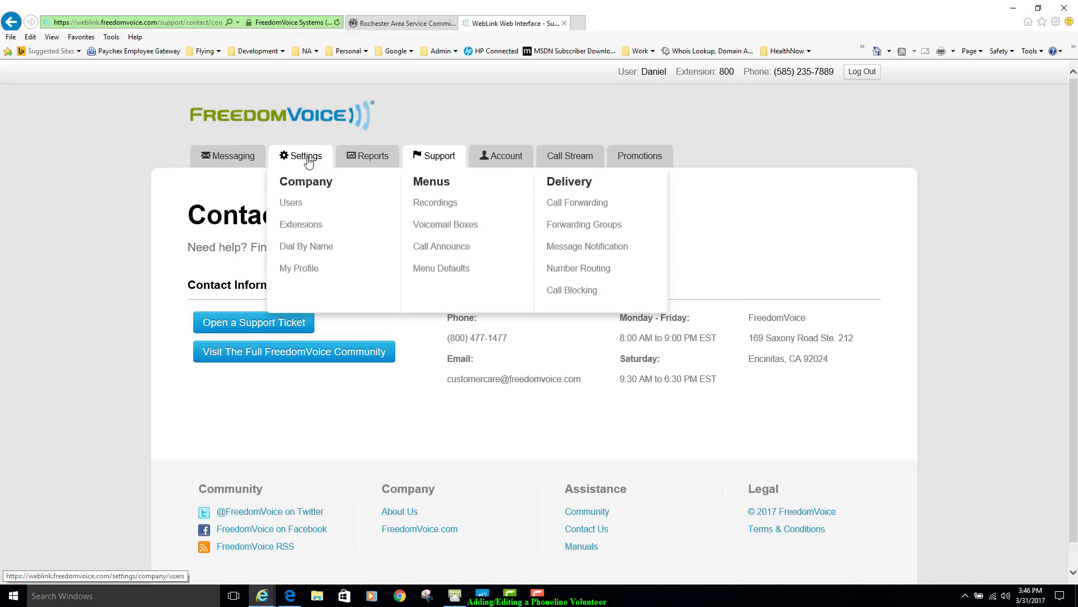
pyautogui.click(570, 208)
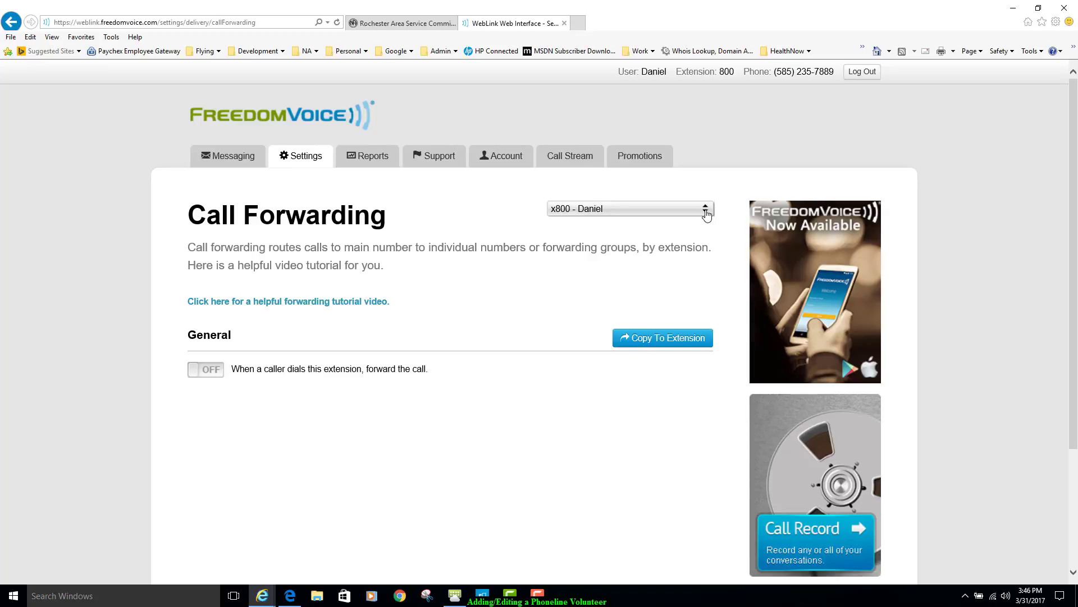
pyautogui.click(705, 212)
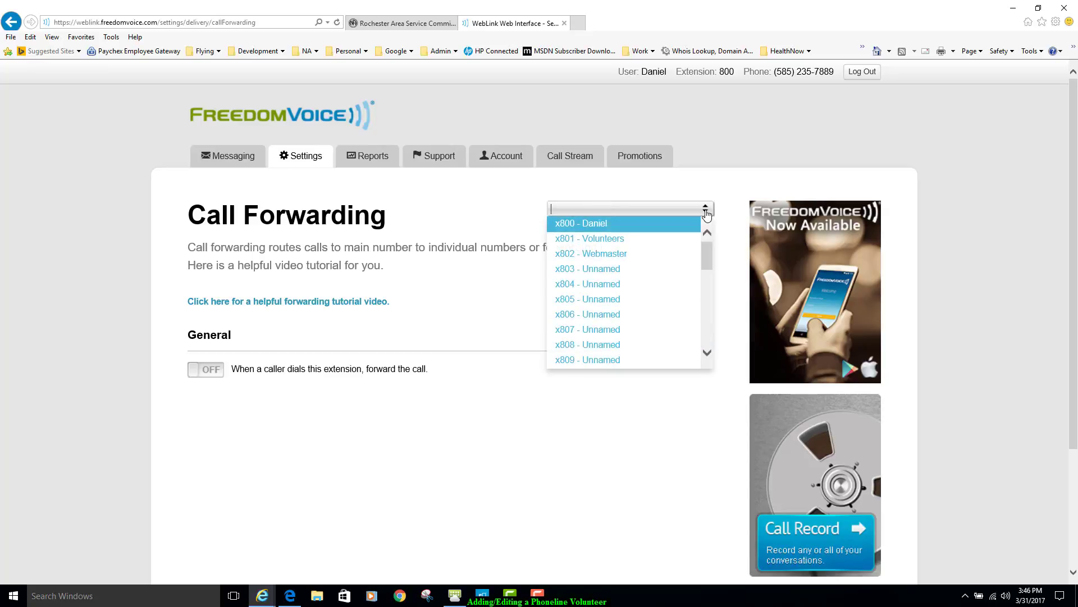
pyautogui.click(602, 239)
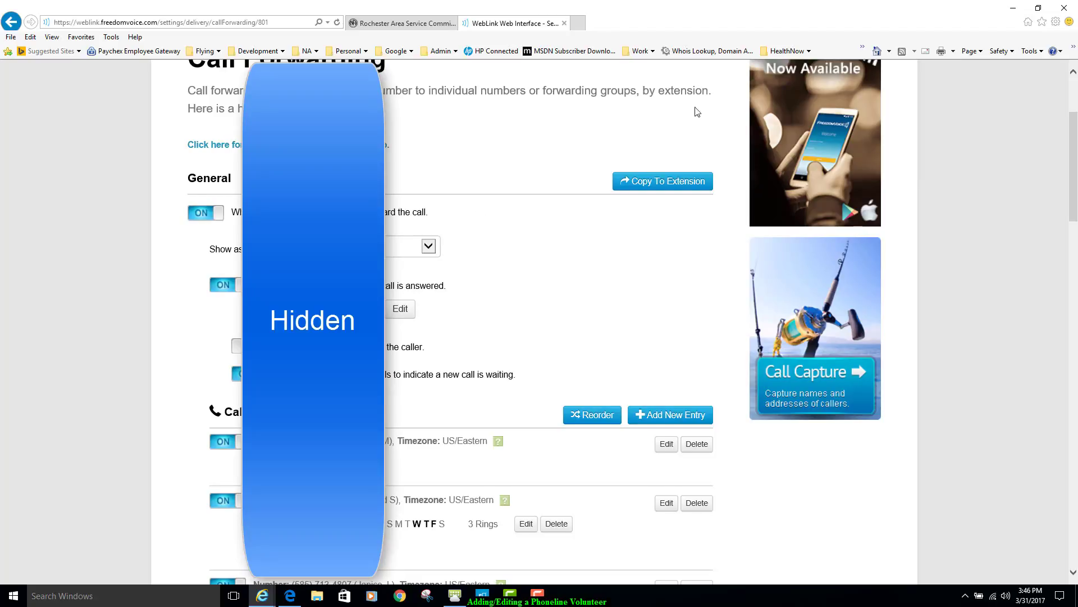
pyautogui.scroll(3, 696, 112)
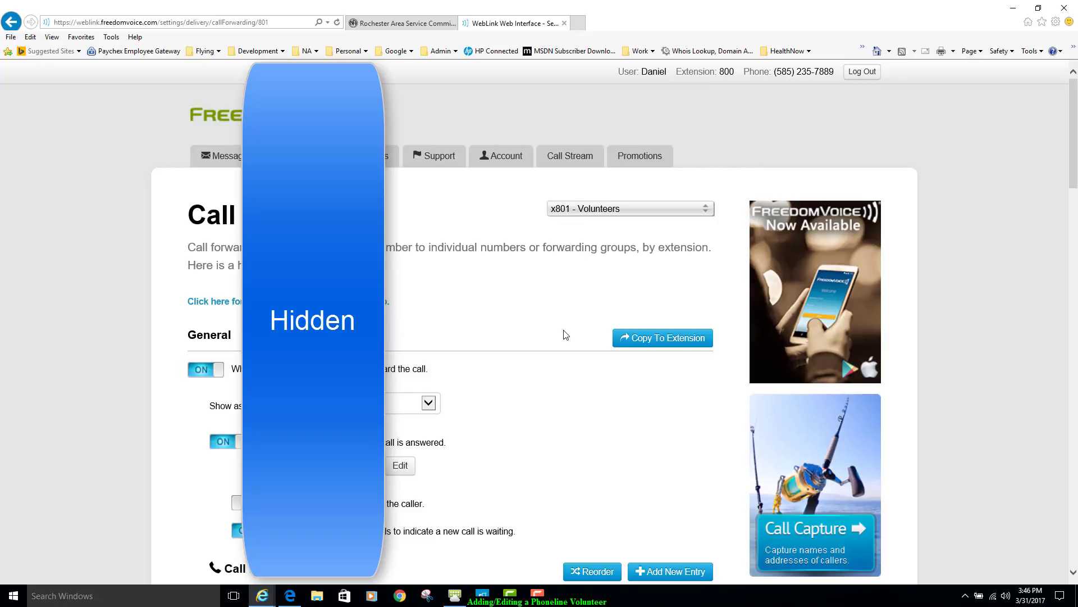
pyautogui.scroll(-1, 562, 332)
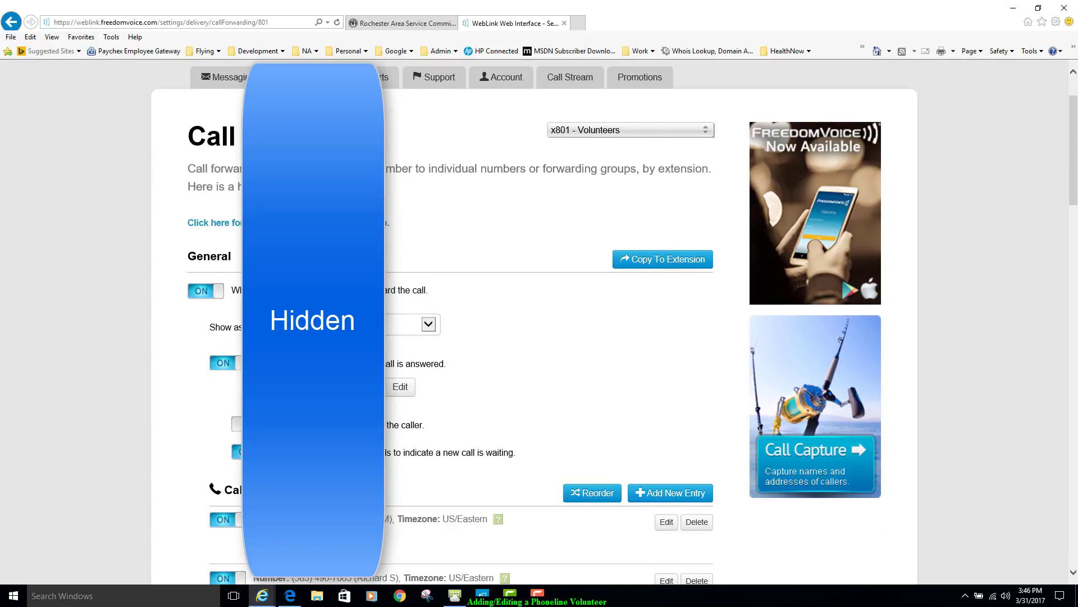
pyautogui.scroll(-1, 573, 309)
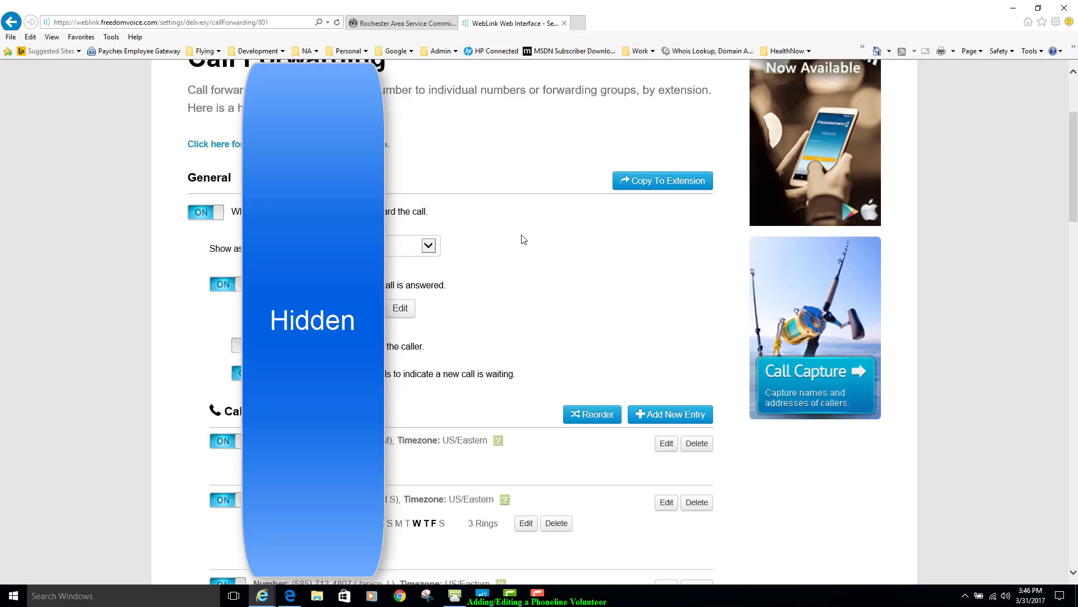
# - Examine the call forwarding list and the new schedule forms for the third and second entries, closing each form without saving
pyautogui.scroll(-2, 523, 242)
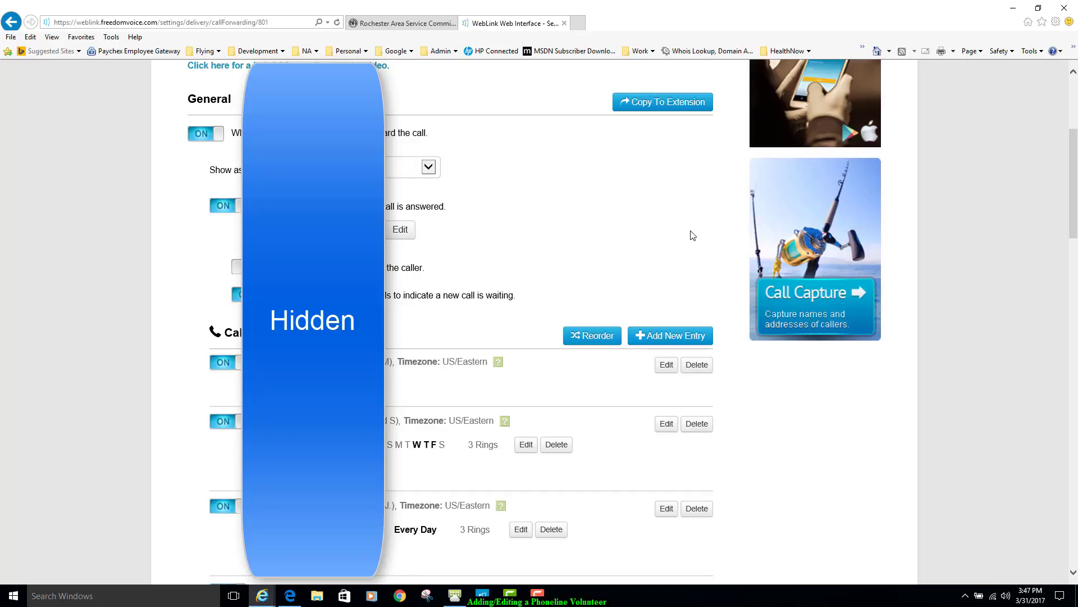
pyautogui.scroll(-3, 615, 187)
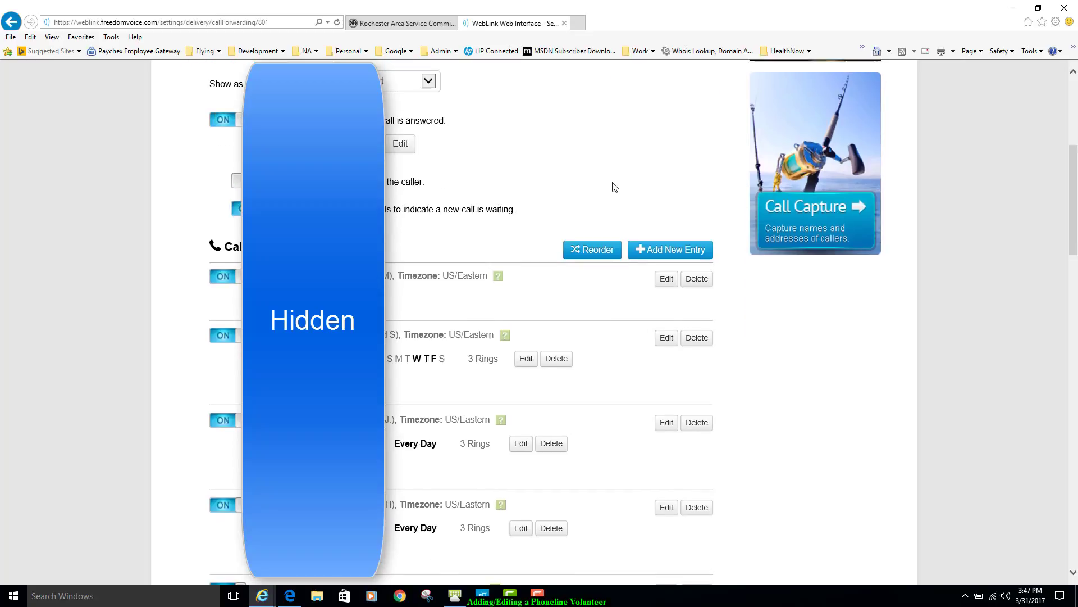
pyautogui.scroll(3, 539, 143)
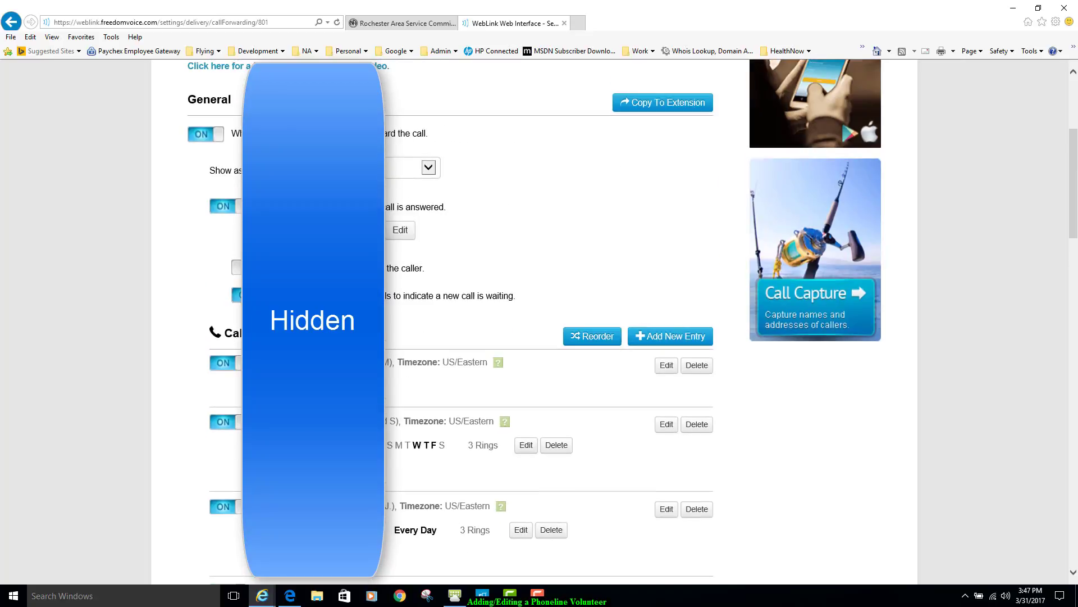
pyautogui.scroll(-2, 634, 230)
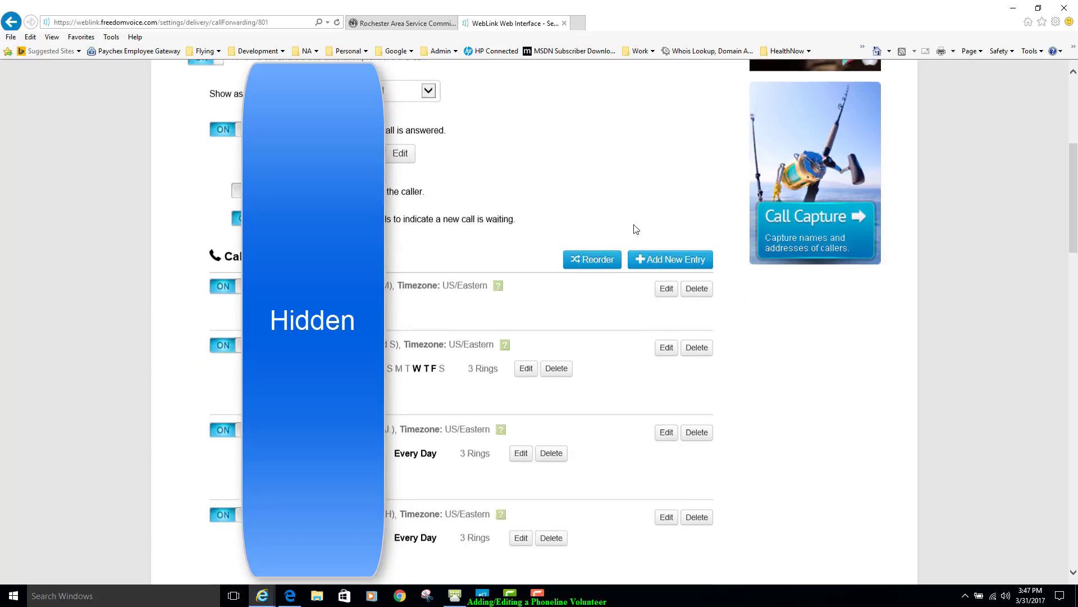
pyautogui.scroll(-3, 779, 370)
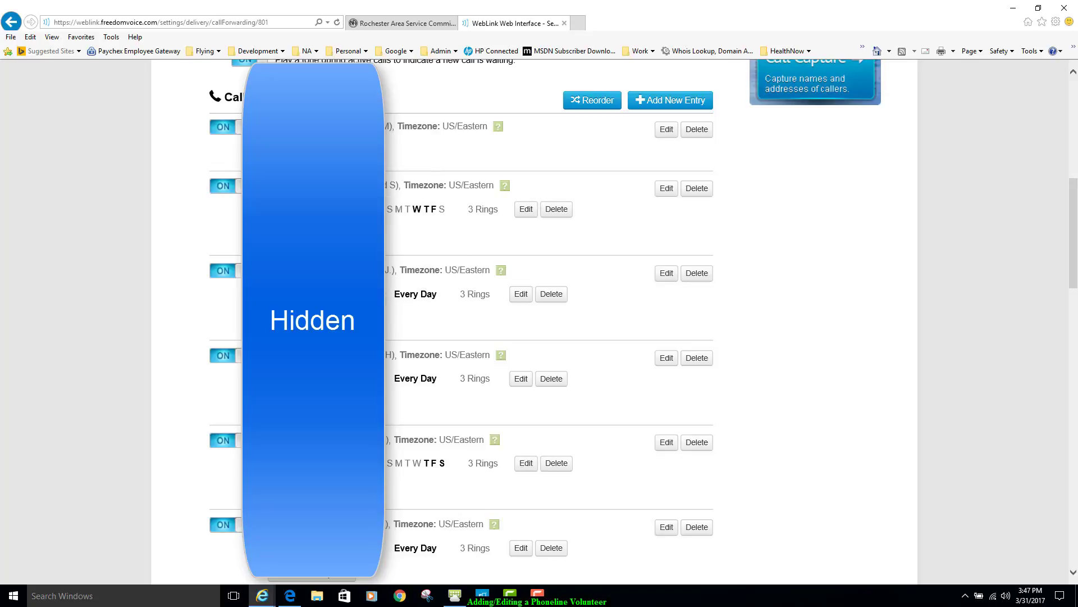
pyautogui.click(312, 318)
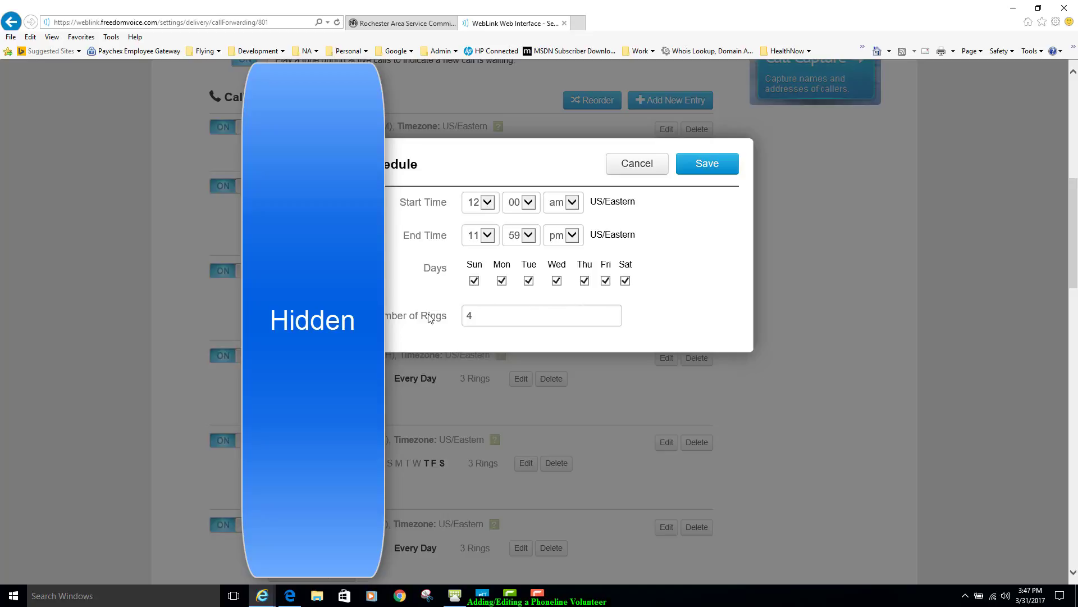
pyautogui.click(506, 309)
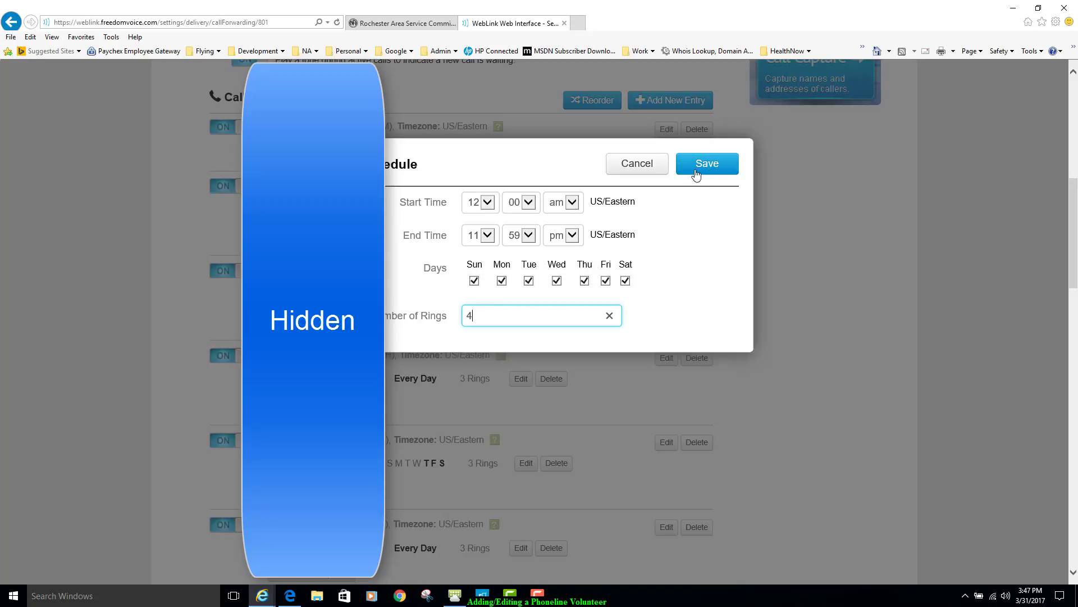
pyautogui.click(639, 164)
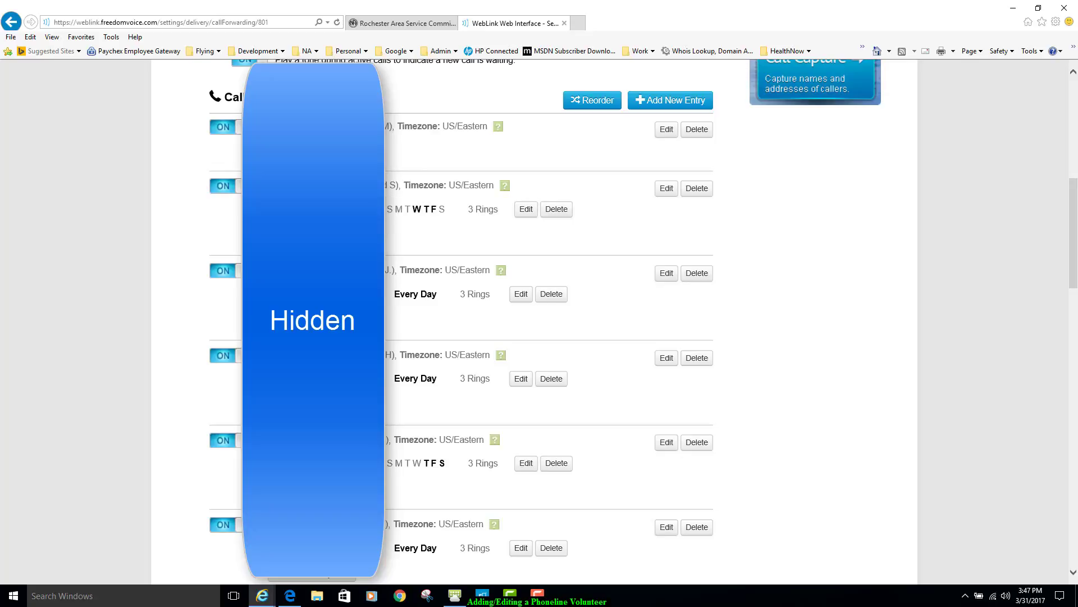
pyautogui.click(312, 234)
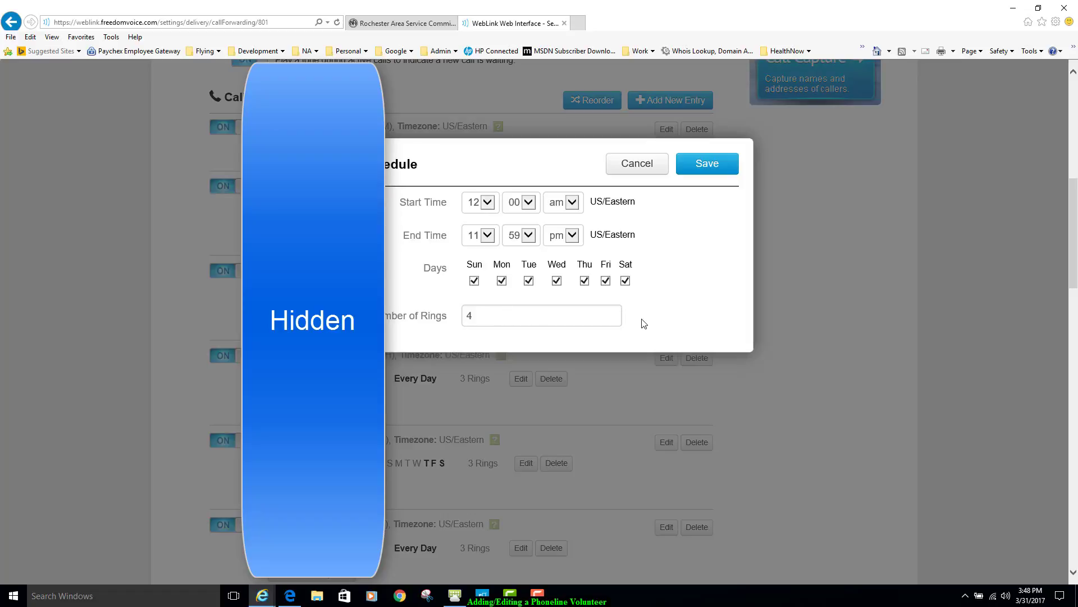
pyautogui.click(635, 165)
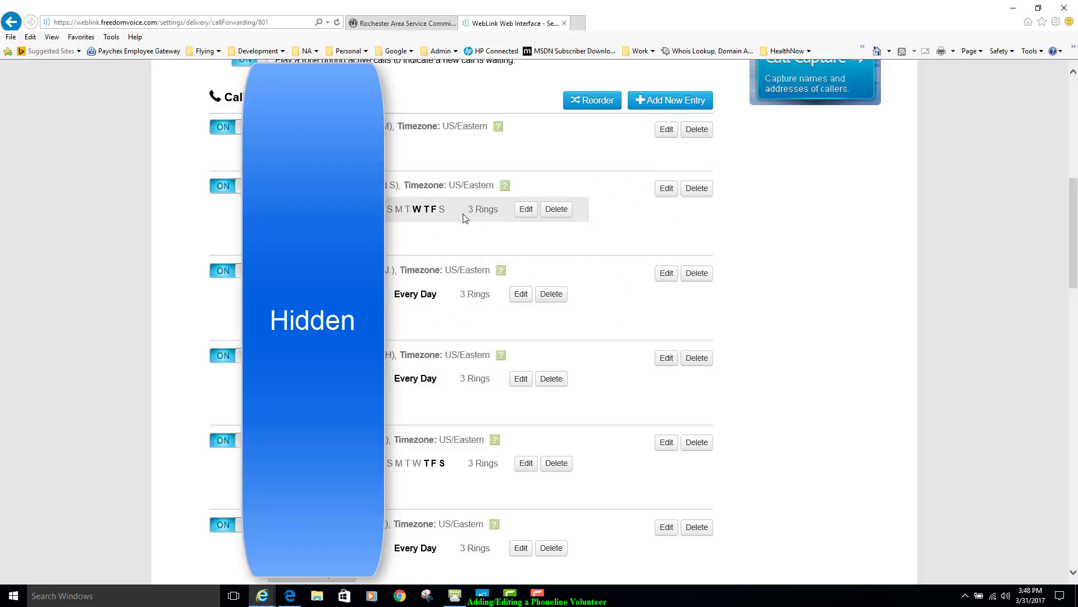
# - Examine the second entry's existing schedule, including its times, days and number of rings, and close it without saving
pyautogui.click(527, 211)
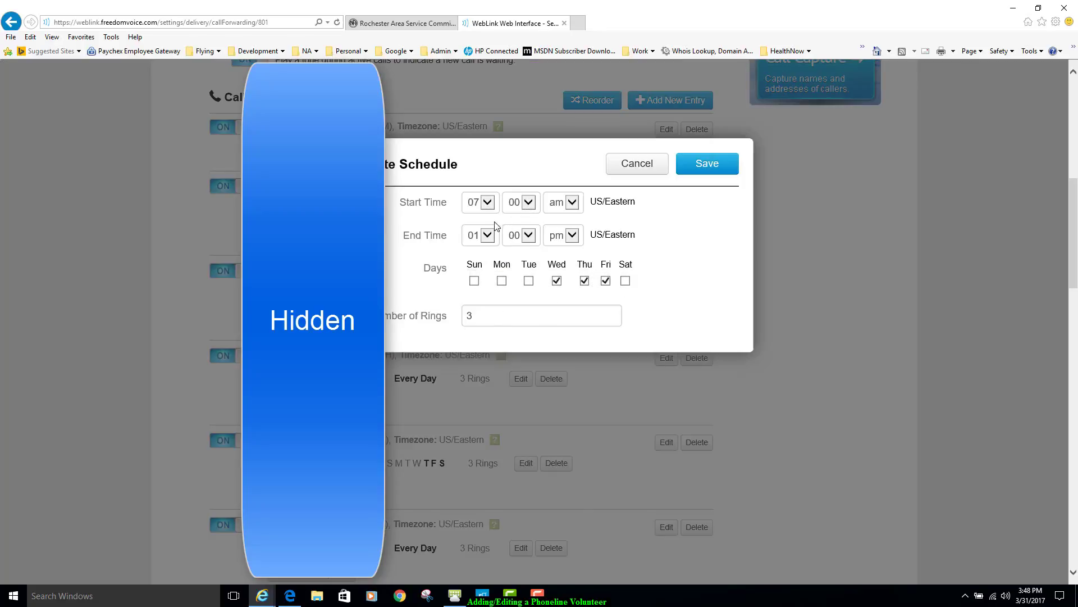
pyautogui.click(642, 164)
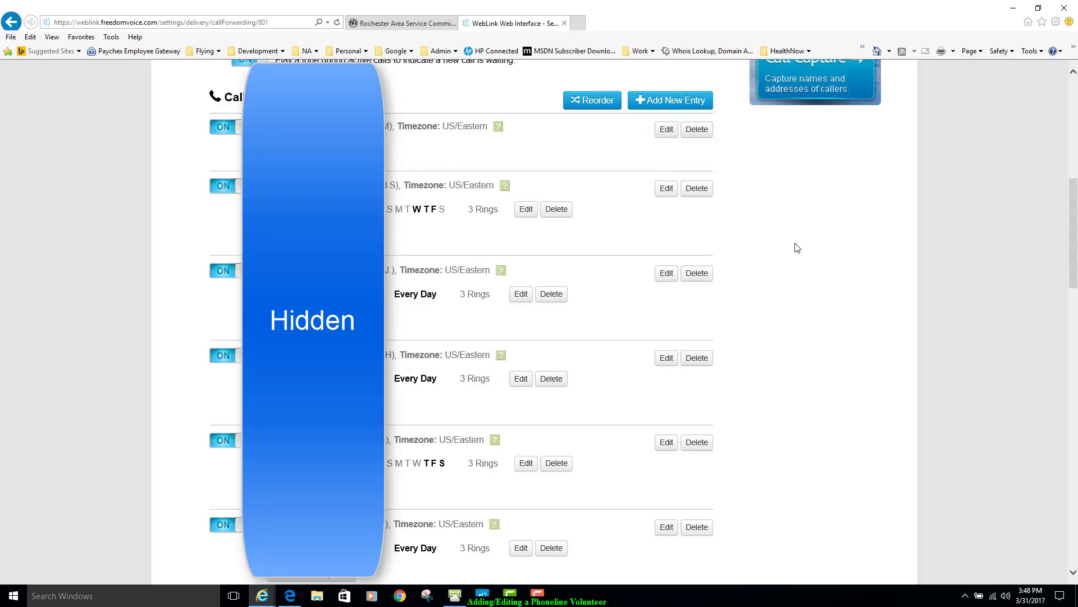
pyautogui.scroll(-1, 798, 248)
pyautogui.scroll(-2, 798, 246)
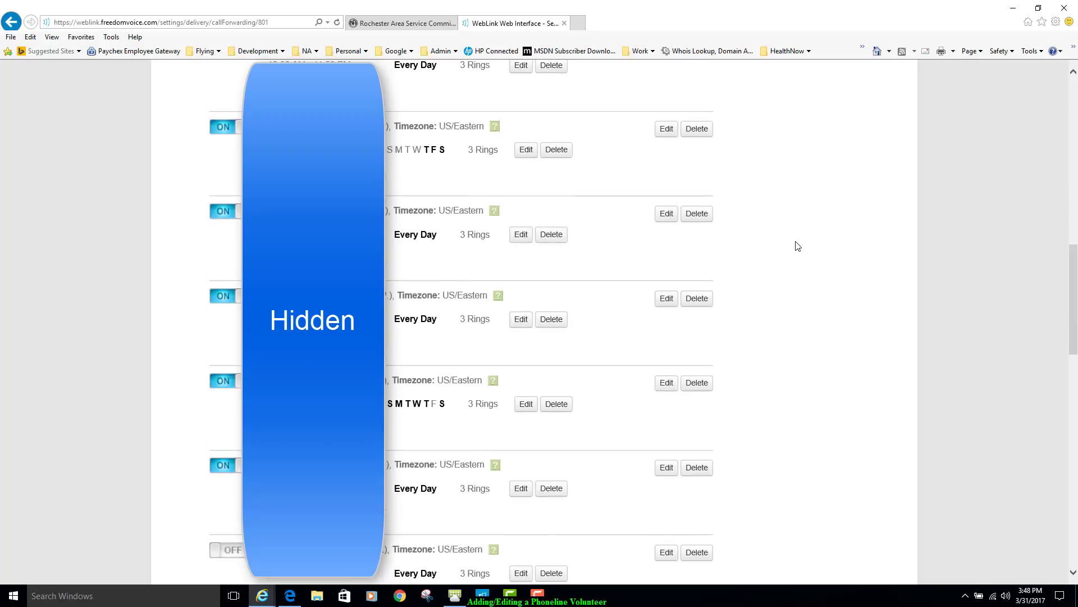
pyautogui.scroll(2, 798, 246)
pyautogui.scroll(2, 798, 246)
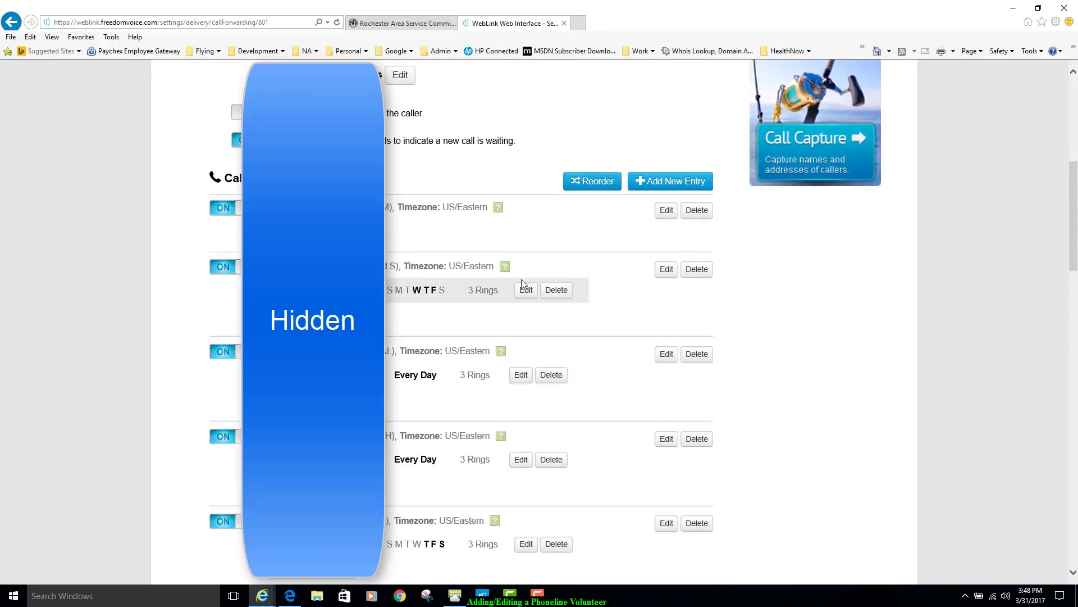
pyautogui.click(524, 291)
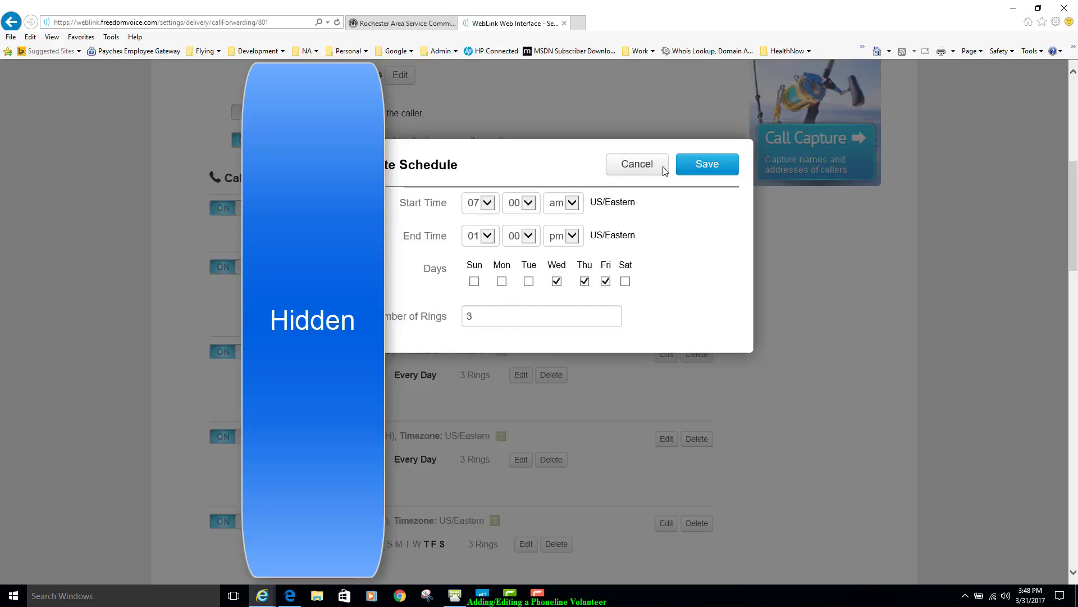
pyautogui.click(645, 167)
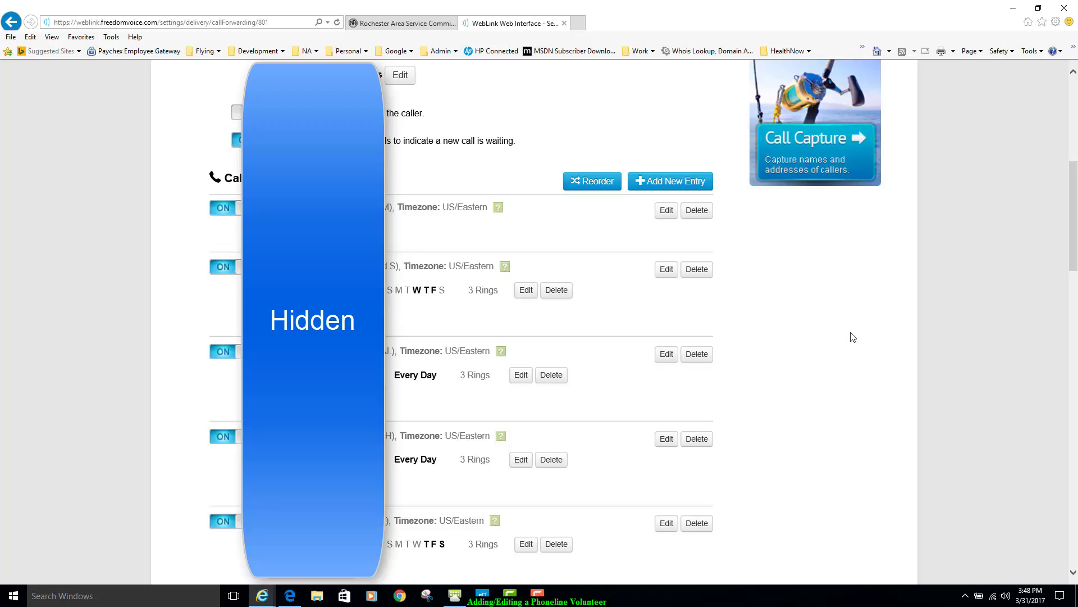
# - Add a forwarding entry for a volunteer, entering the phone number and the volunteer's name as the description, and save it
pyautogui.scroll(-1, 853, 337)
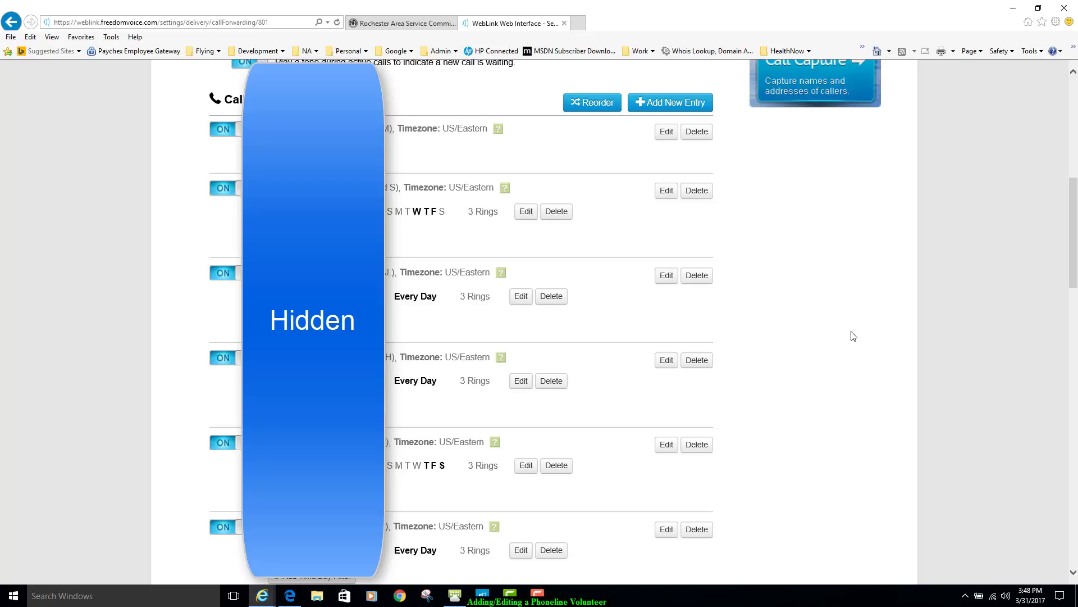
pyautogui.scroll(2, 852, 336)
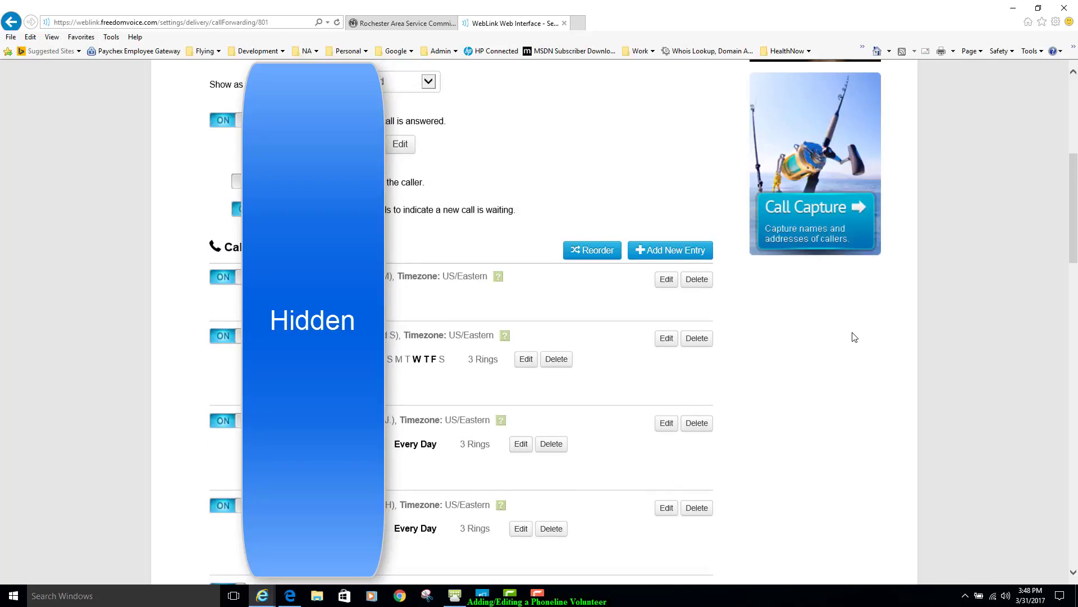
pyautogui.click(659, 262)
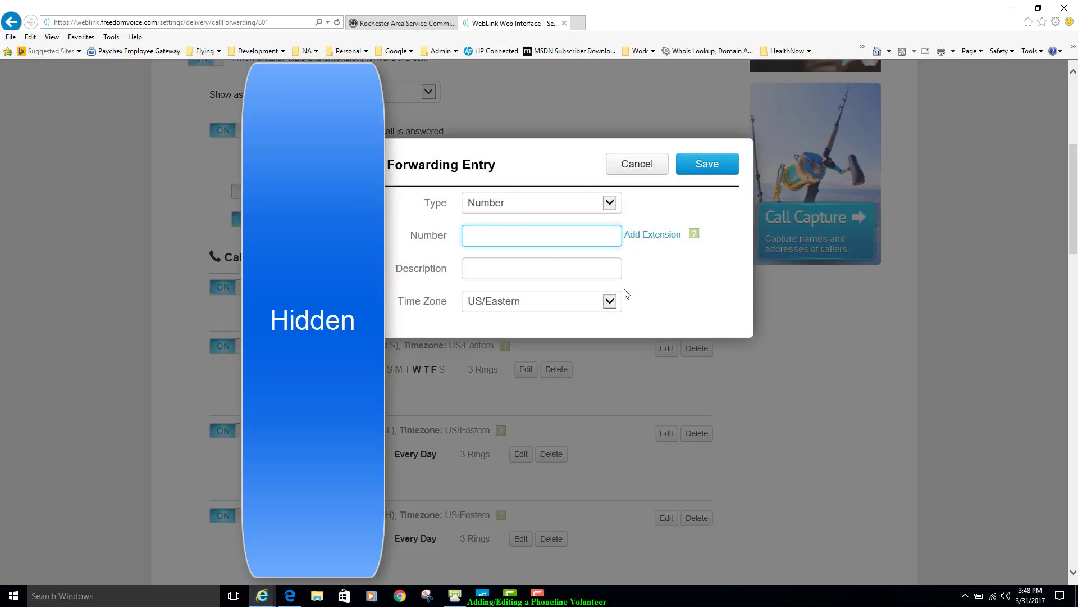
pyautogui.click(496, 268)
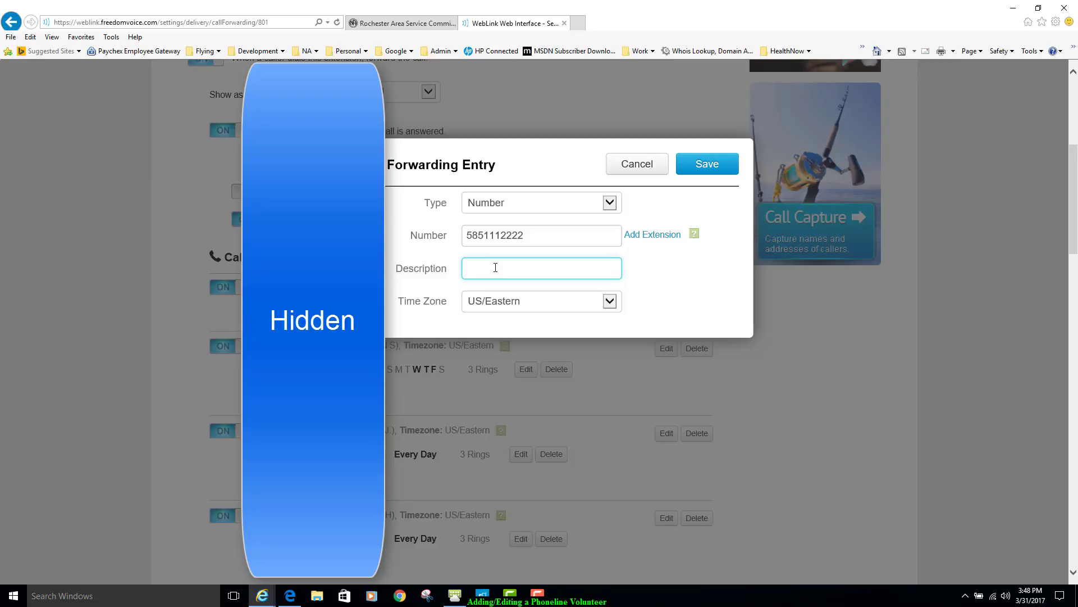
pyautogui.write('Sally S')
pyautogui.click(722, 169)
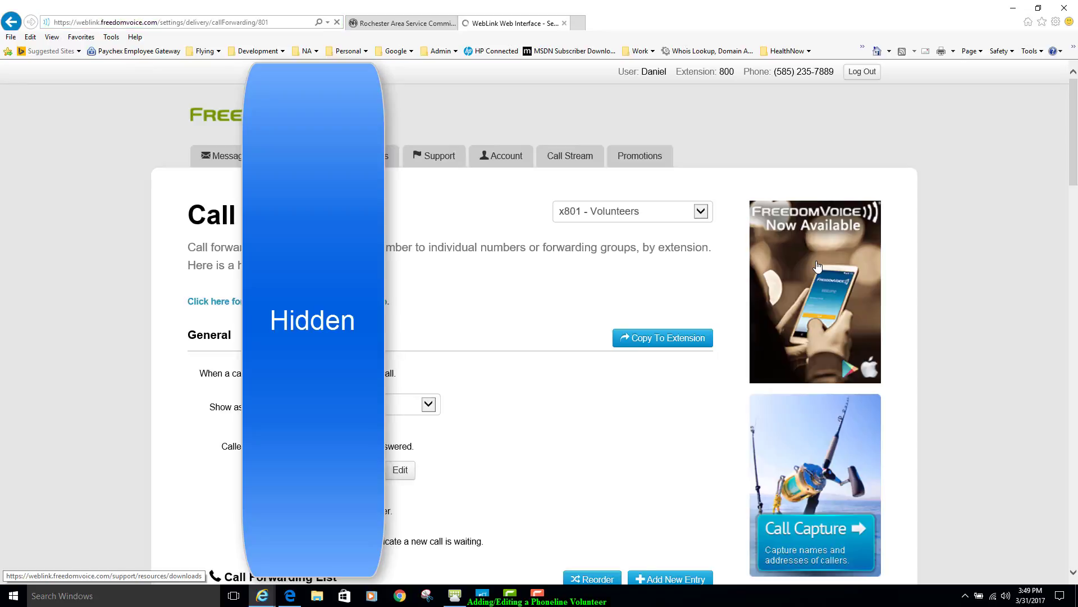
# - Move the new volunteer's entry from the end of the forwarding list to directly above the group entry and save the order
pyautogui.scroll(-5, 886, 312)
pyautogui.scroll(-10, 886, 312)
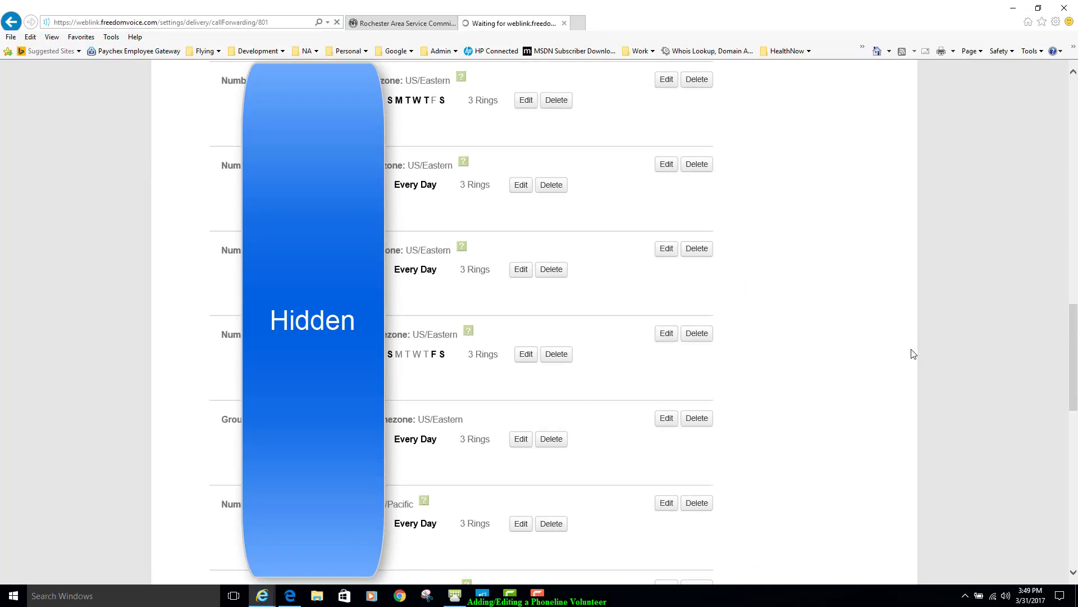
pyautogui.scroll(-10, 879, 343)
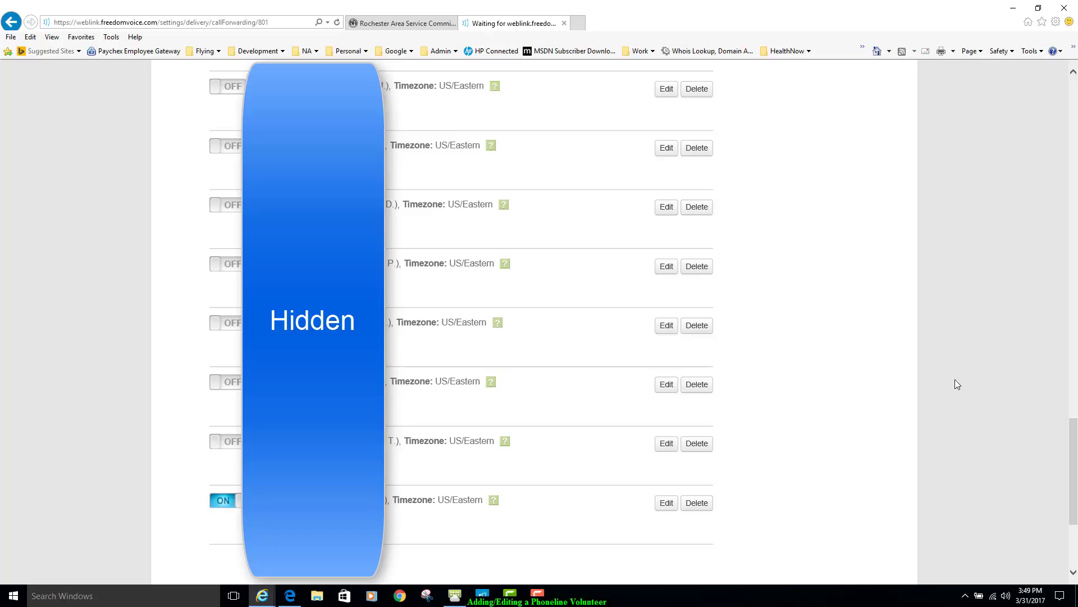
pyautogui.moveTo(1076, 458); pyautogui.dragTo(1075, 511)
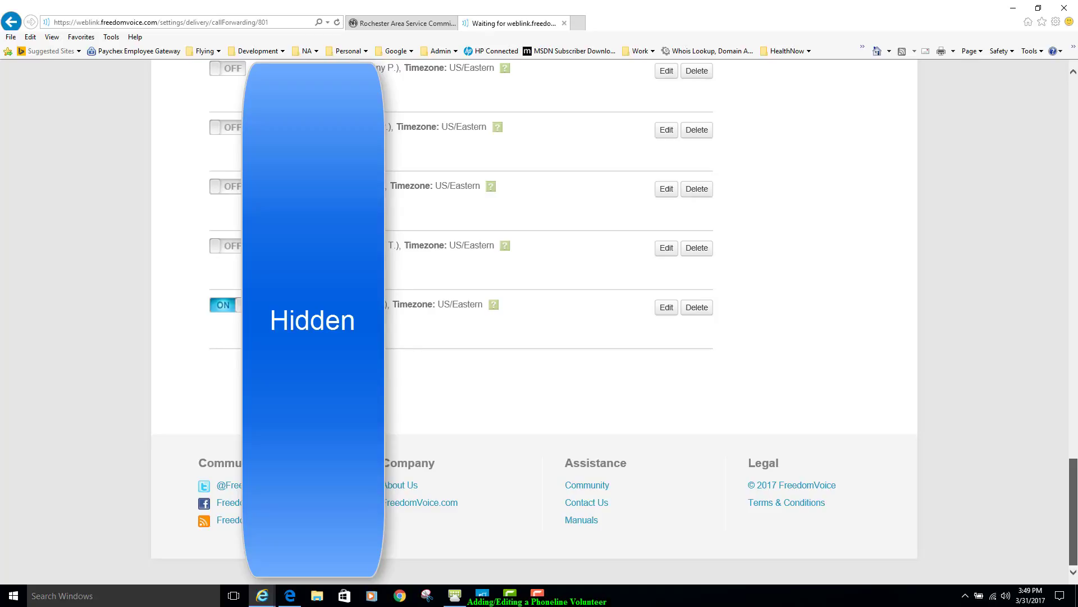
pyautogui.moveTo(1075, 511); pyautogui.dragTo(1075, 211)
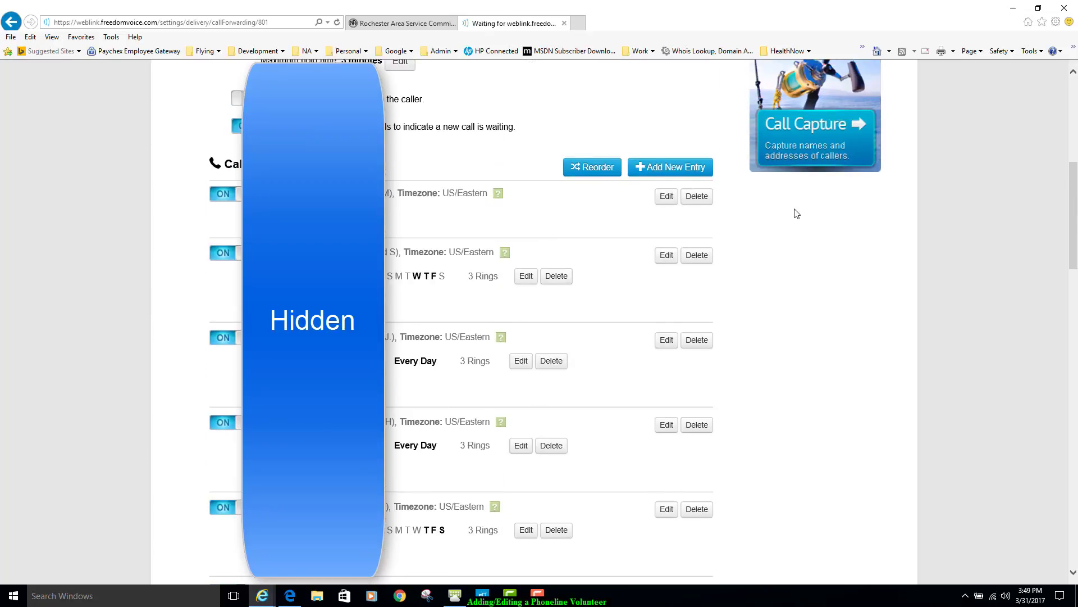
pyautogui.click(584, 167)
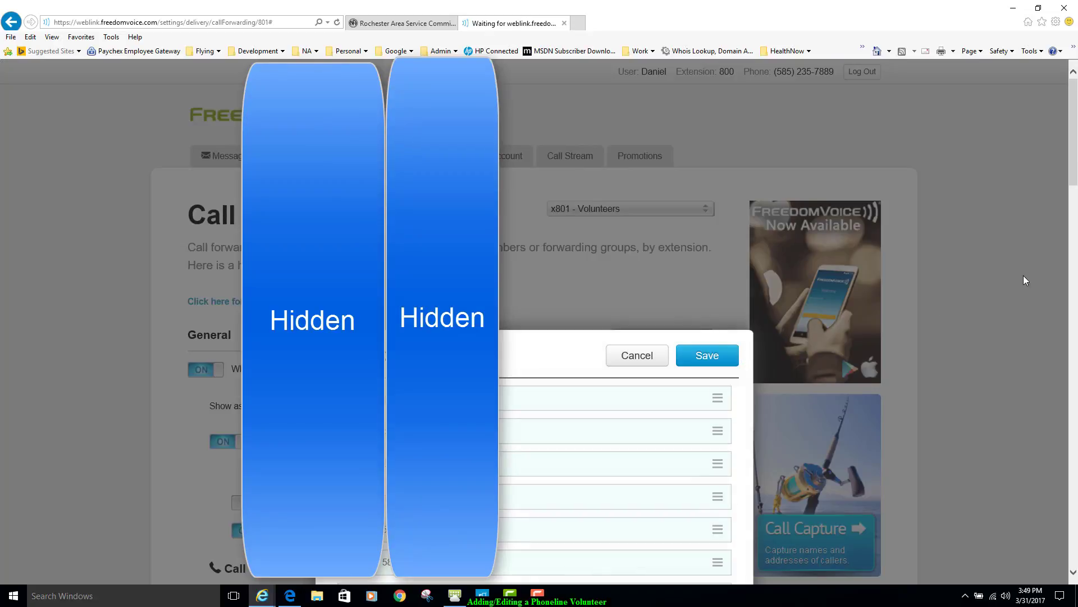
pyautogui.moveTo(1075, 162); pyautogui.dragTo(1076, 291)
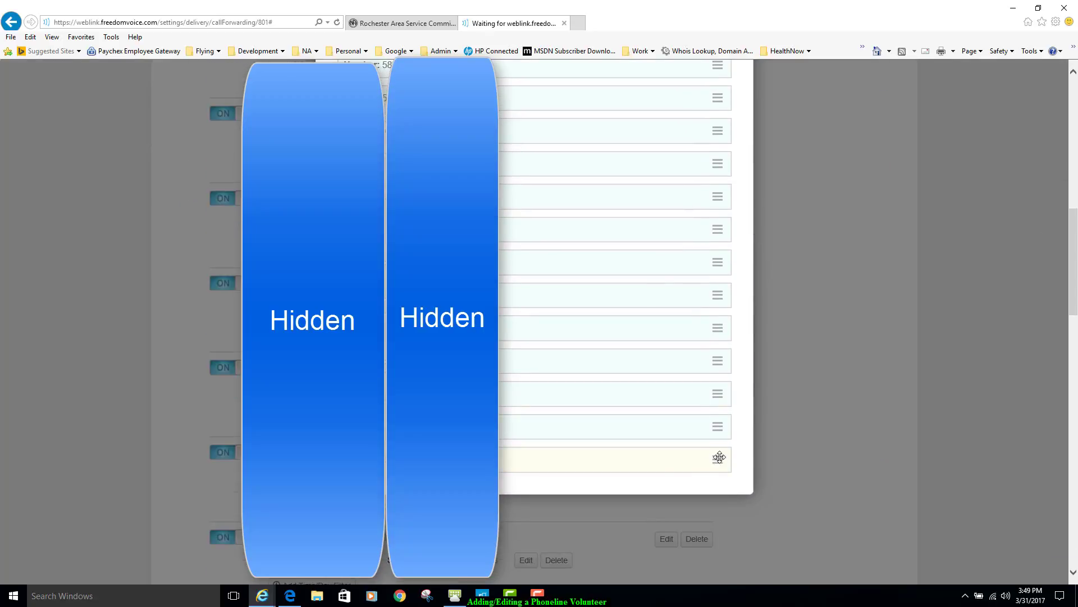
pyautogui.moveTo(698, 216); pyautogui.dragTo(704, 131)
pyautogui.moveTo(1074, 273); pyautogui.dragTo(844, 168)
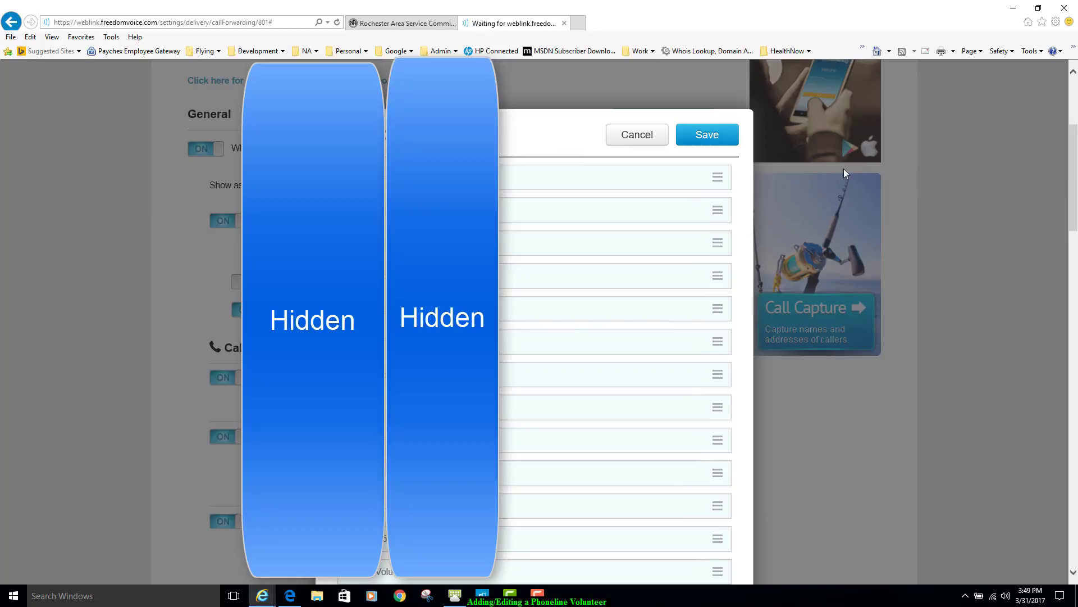
pyautogui.click(696, 138)
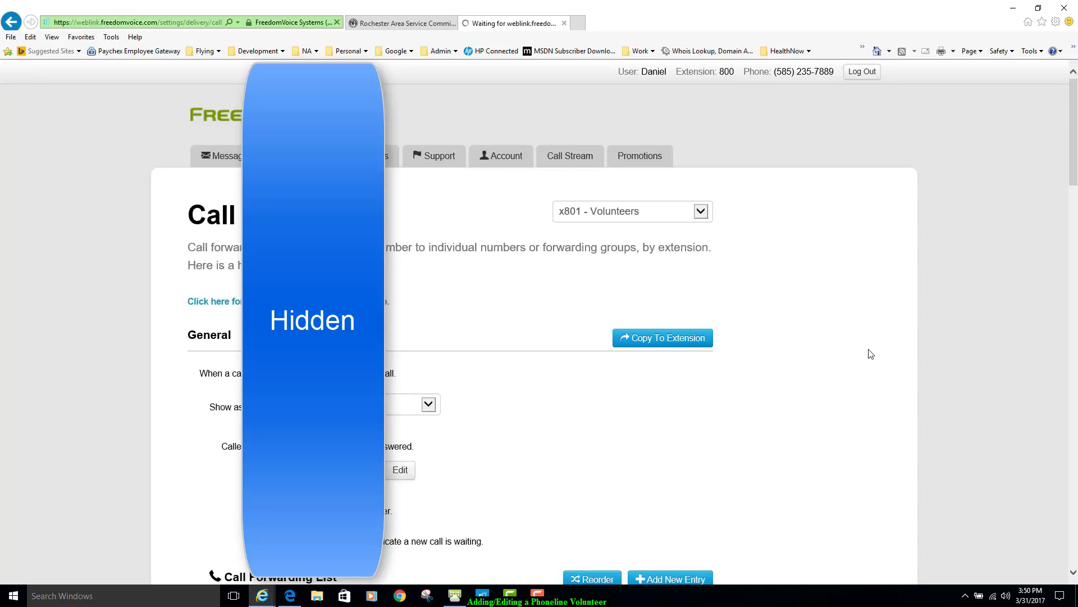
# - Switch off the new volunteer's forwarding entry and view its edit form without saving
pyautogui.scroll(-10, 869, 354)
pyautogui.scroll(-5, 903, 399)
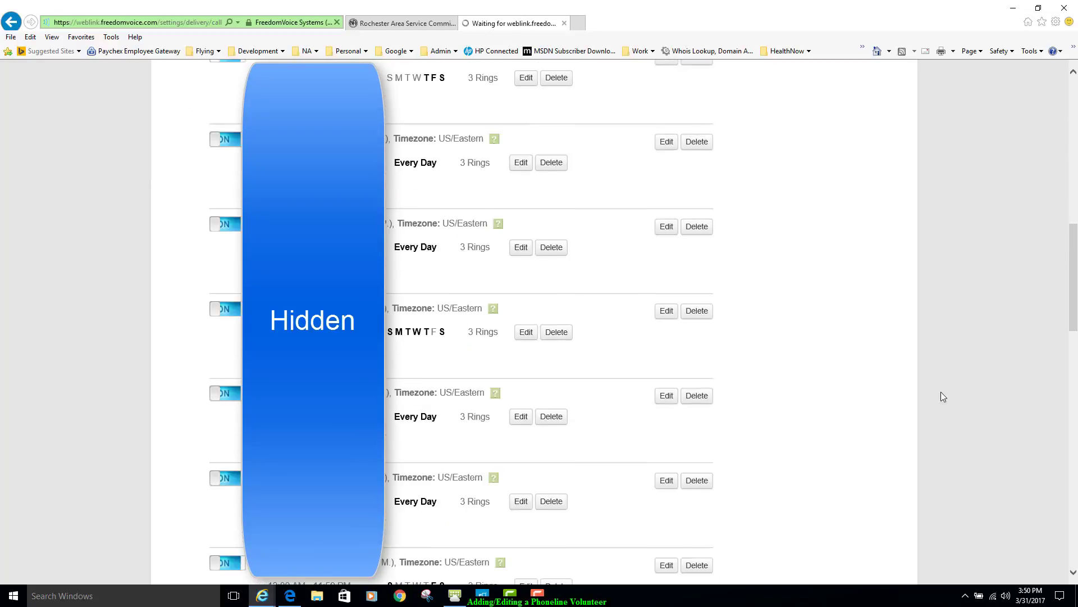
pyautogui.scroll(-3, 947, 394)
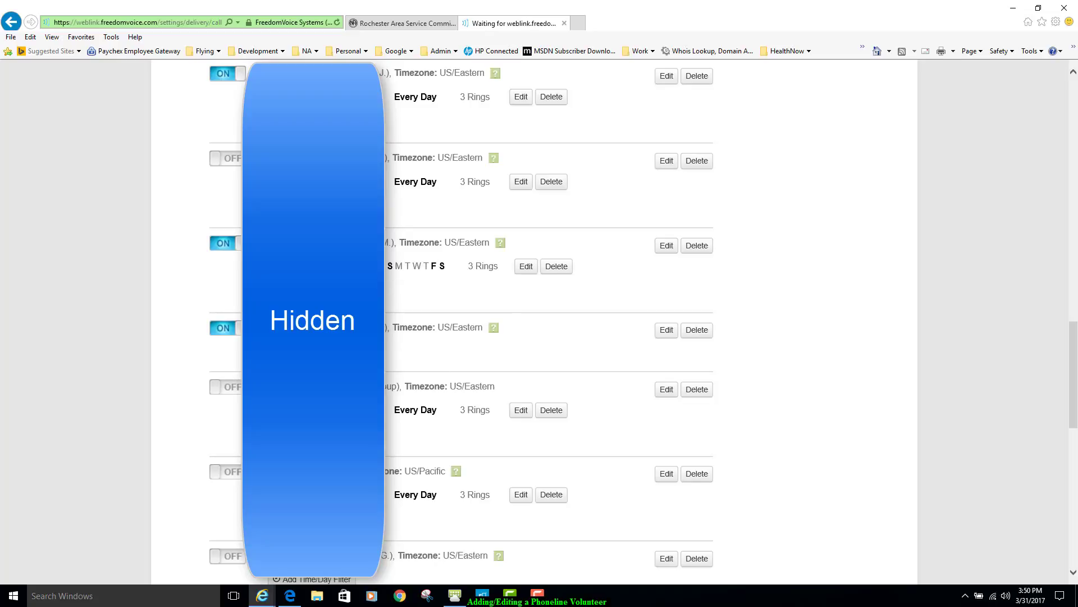
pyautogui.click(240, 336)
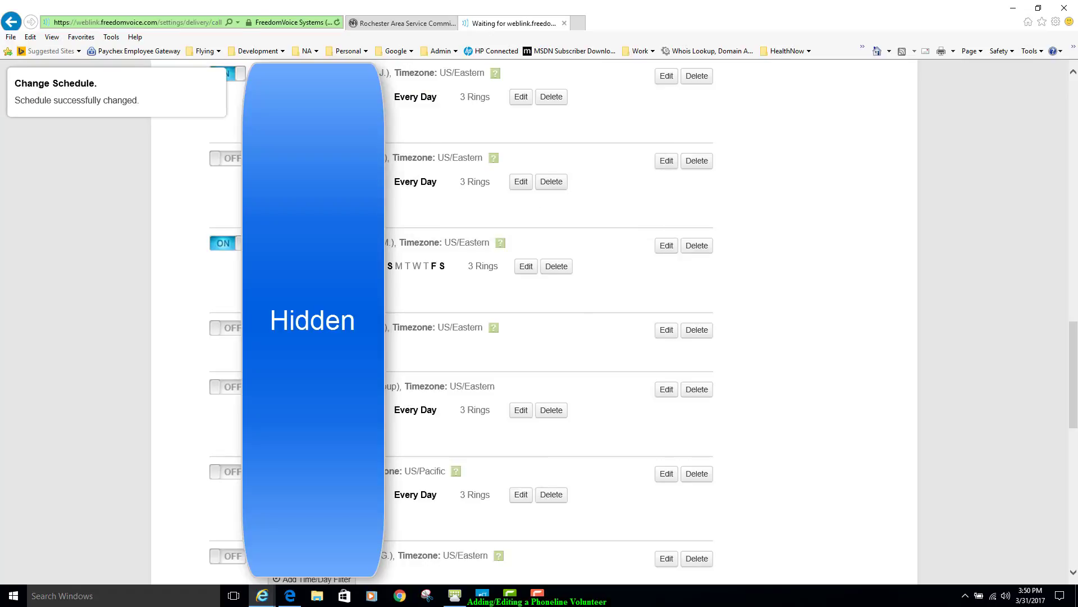
pyautogui.click(665, 332)
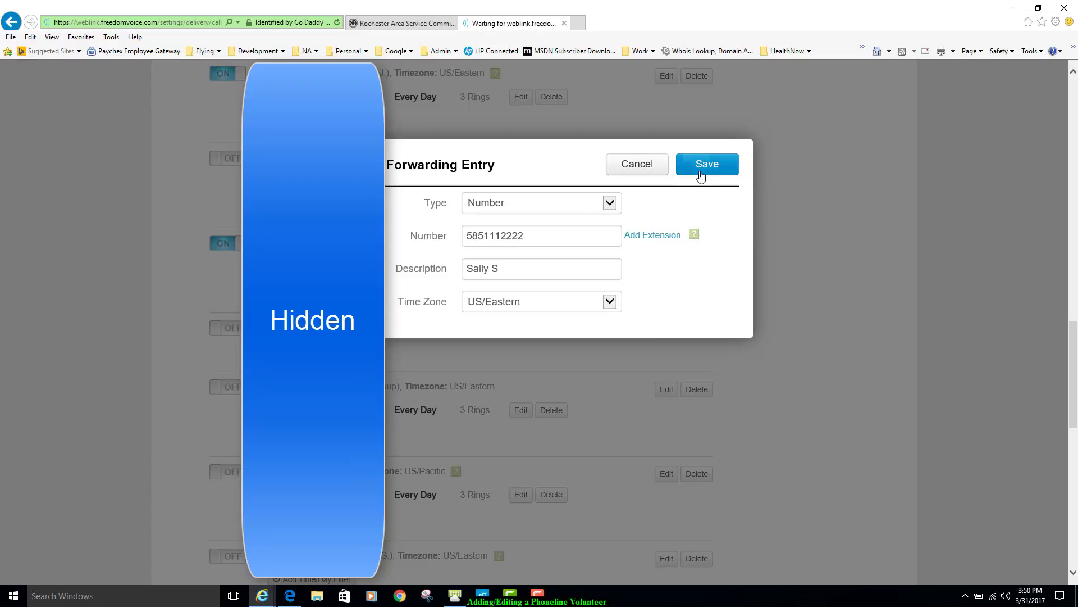
pyautogui.click(637, 164)
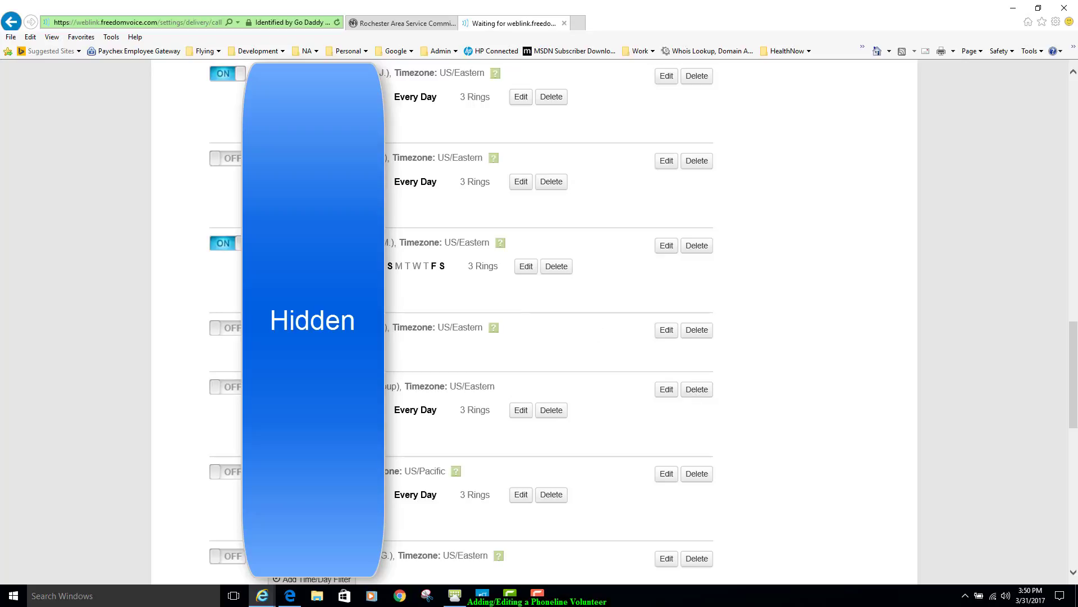
# - Delete the new volunteer's entry from the call forwarding list, confirm the deletion and return to the start of the page
pyautogui.click(695, 331)
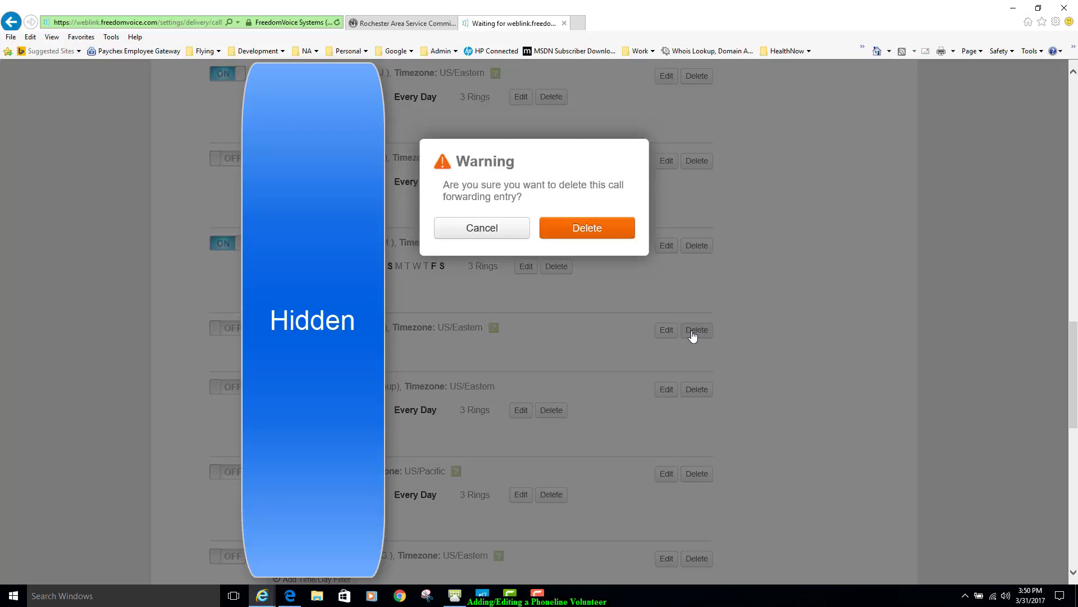
pyautogui.click(594, 231)
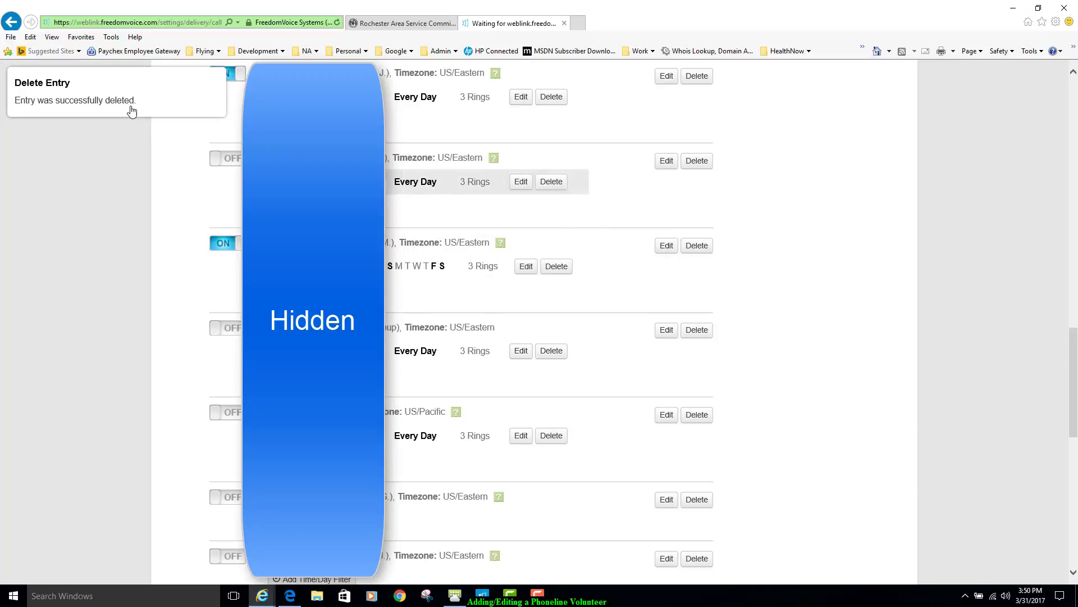
pyautogui.scroll(15, 1074, 96)
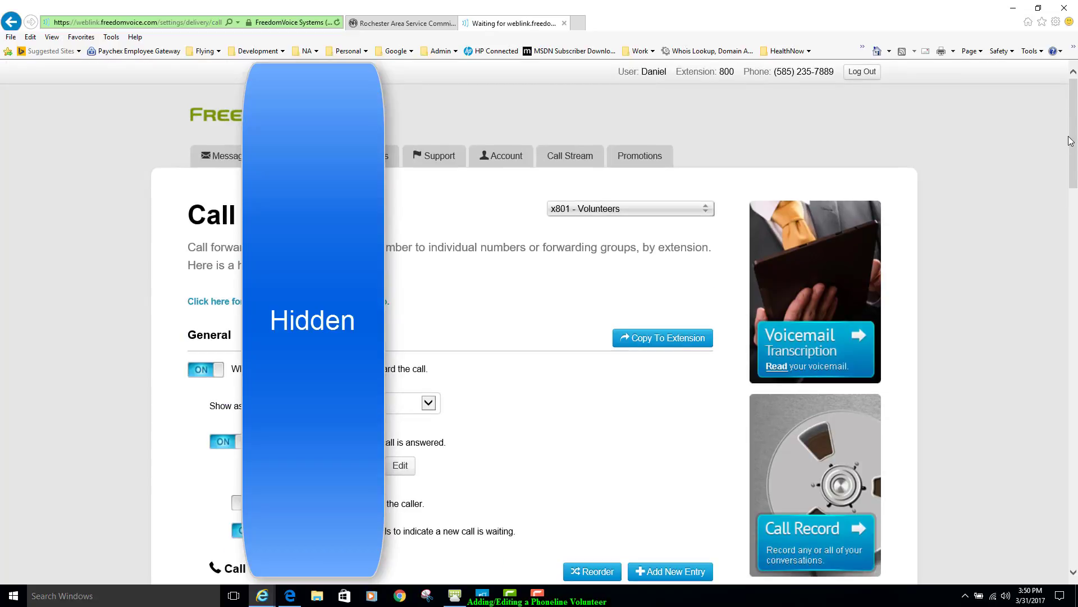
pyautogui.moveTo(1072, 150)
pyautogui.mouseDown()
pyautogui.moveTo(1073, 319)
pyautogui.moveTo(1073, 153)
pyautogui.mouseUp()
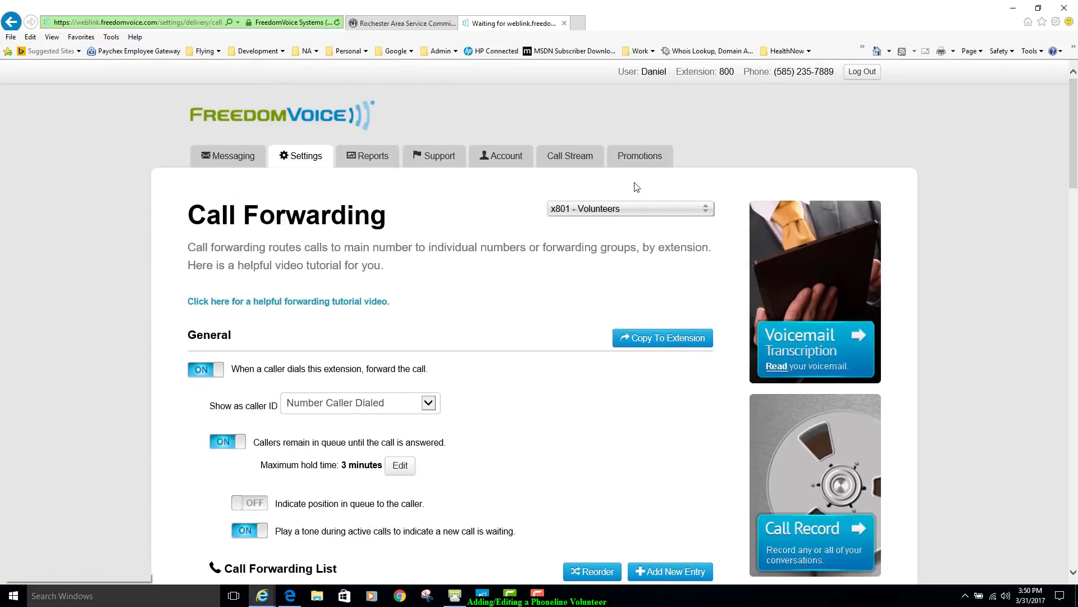